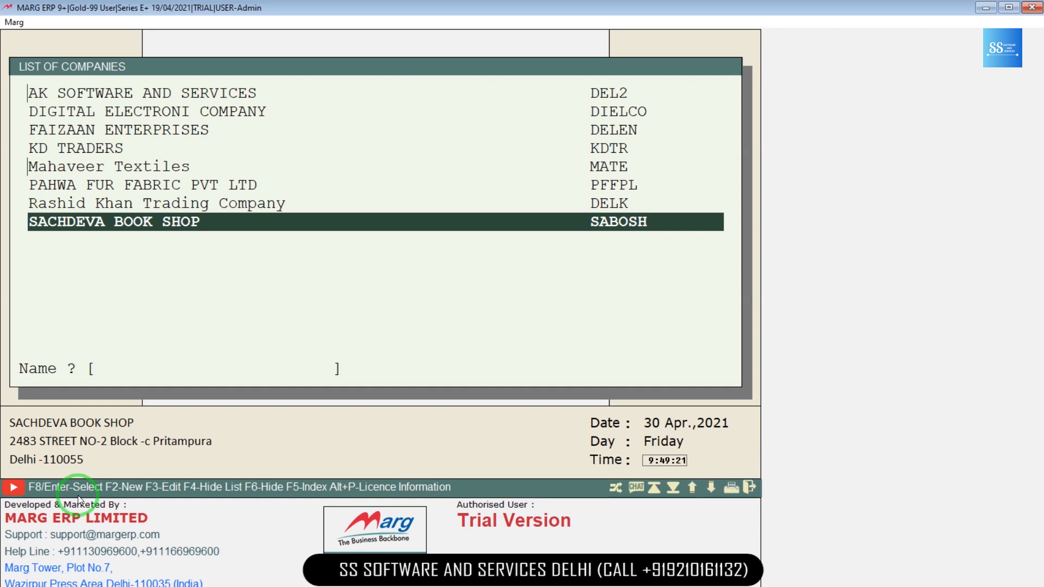
Step: Start a new company named 'S S SOFTWARE AND SERVICES' and move on to the address
key(F2)
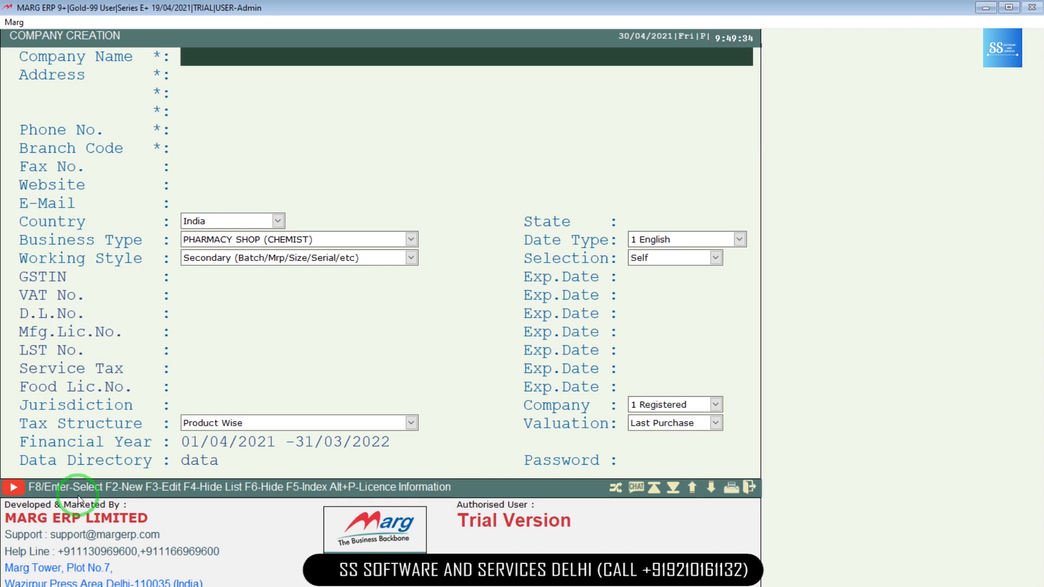
text(S S SOFTWARE)
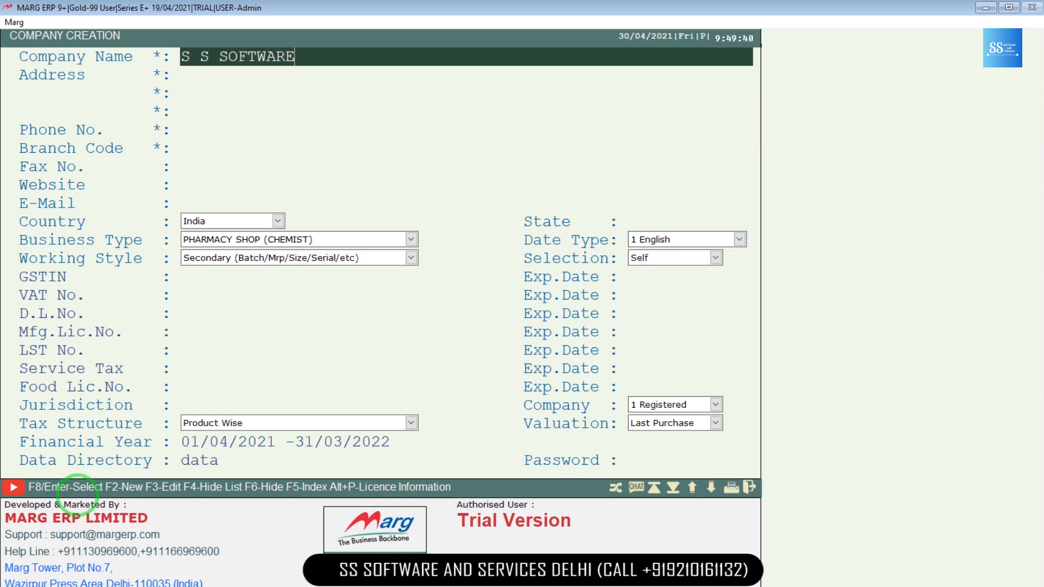
text( AND SERVICES)
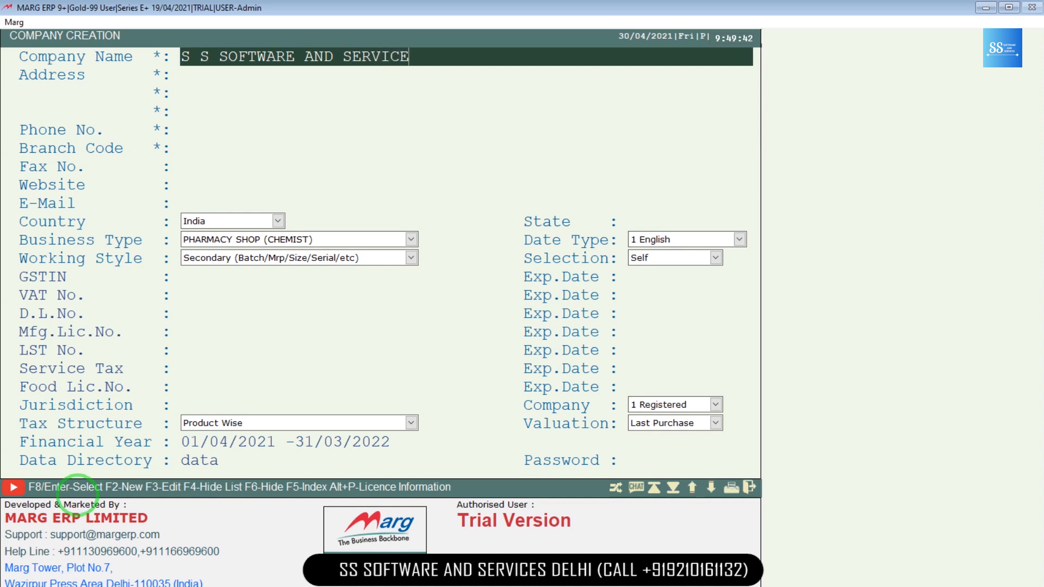
key(Return)
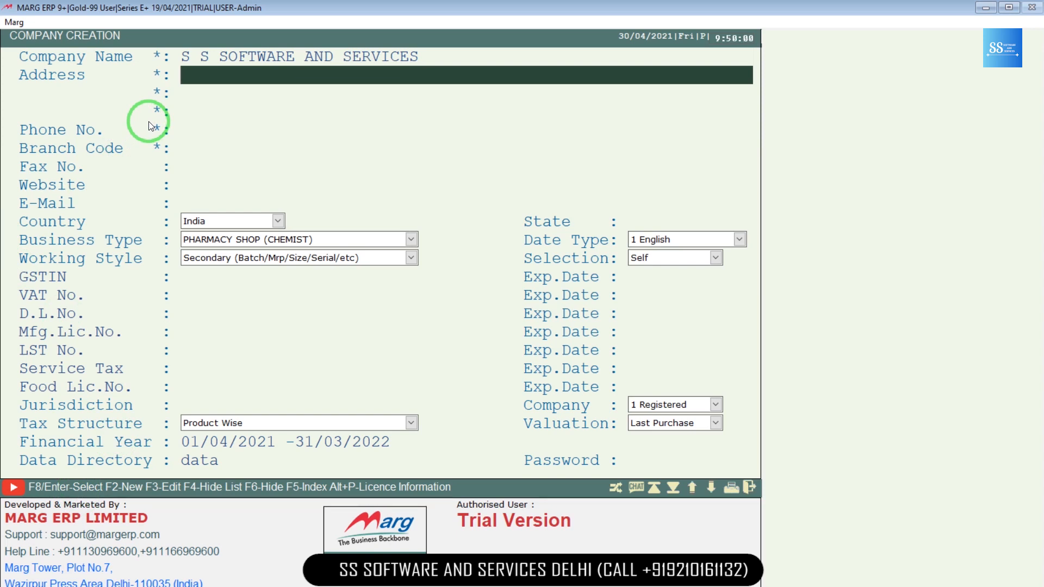
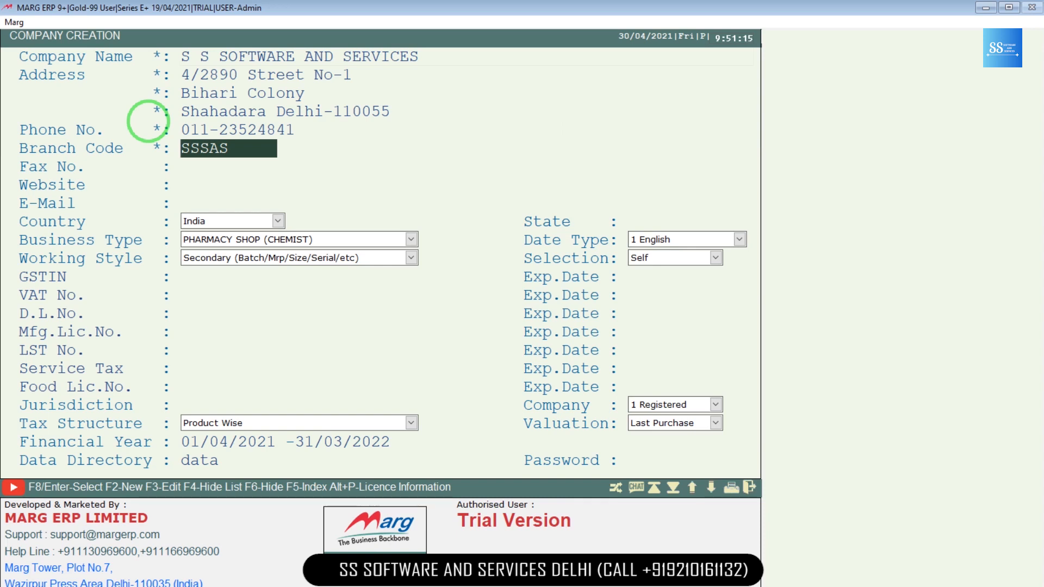
Step: Enter the three address lines, the phone number and branch code SSSS
key(Right)
key(Right)
key(Right)
key(Right)
key(Right)
key(BackSpace)
key(BackSpace)
key(BackSpace)
key(BackSpace)
text(SSS)
key(Return)
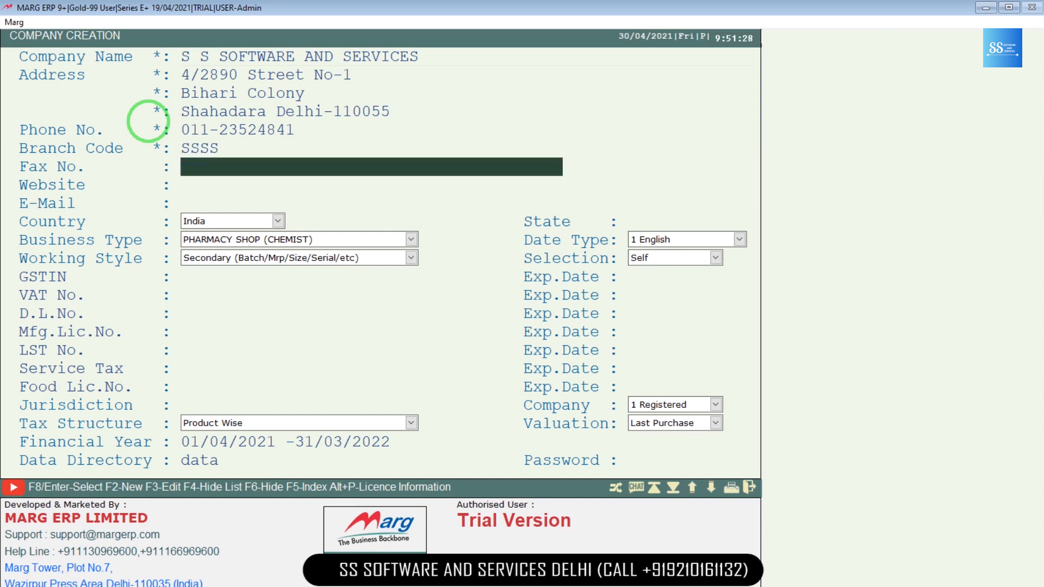
Step: Leave Fax No., Website and E-Mail blank
key(Return)
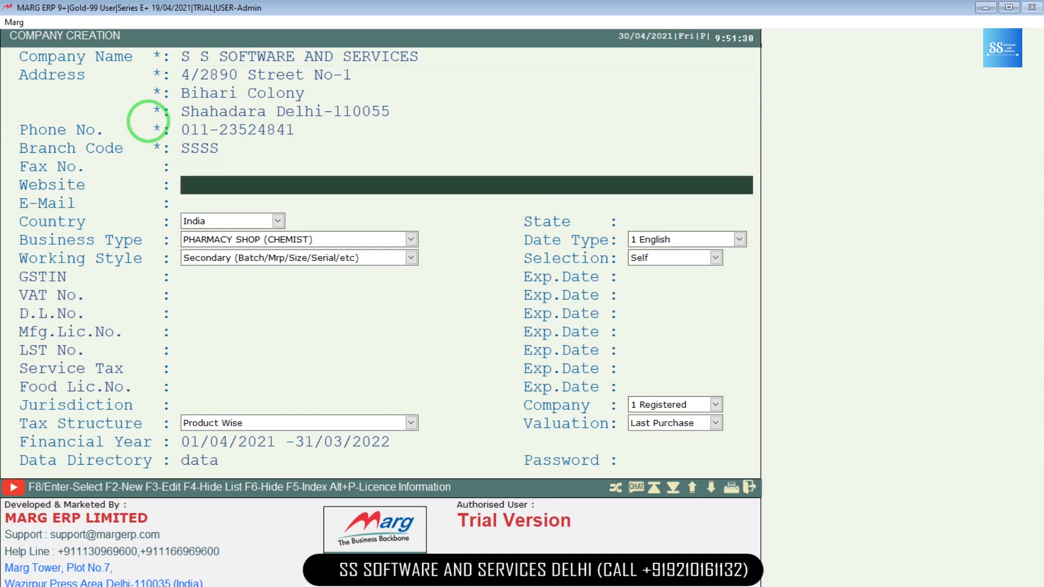
key(Return)
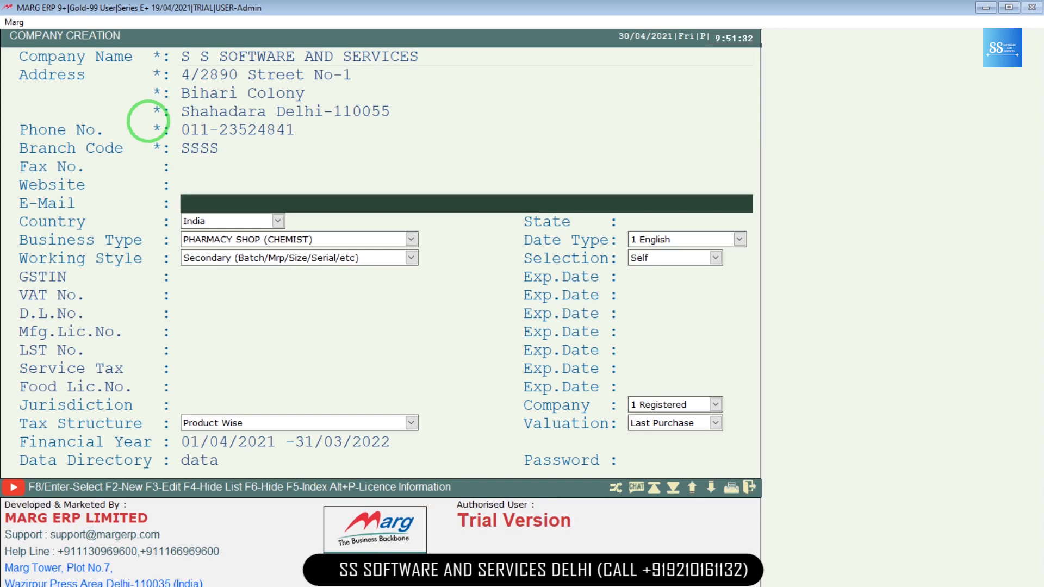
key(Return)
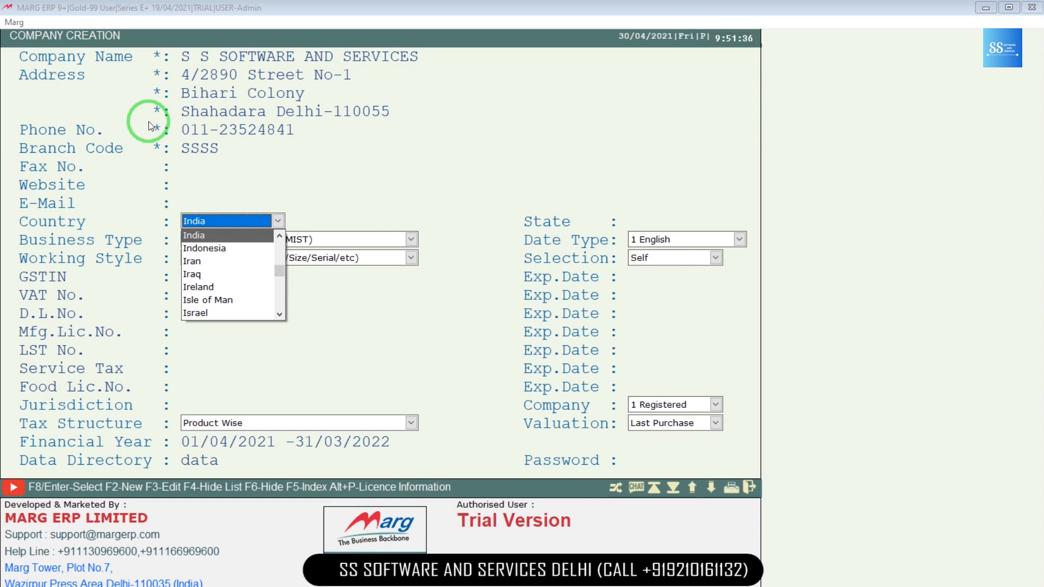
Step: Keep India as the country and set the state to 07-DELHI
key(Return)
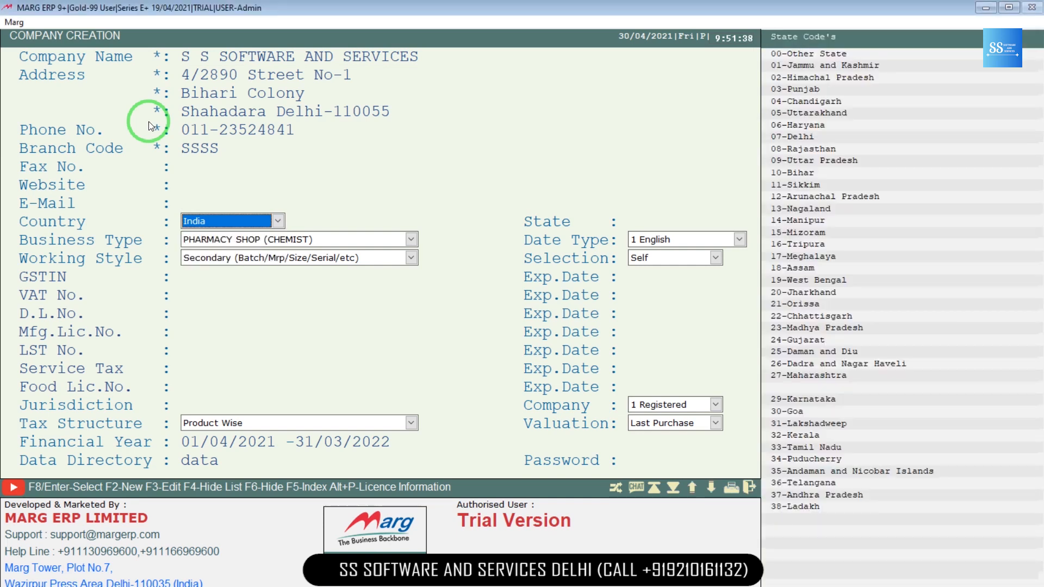
key(Return)
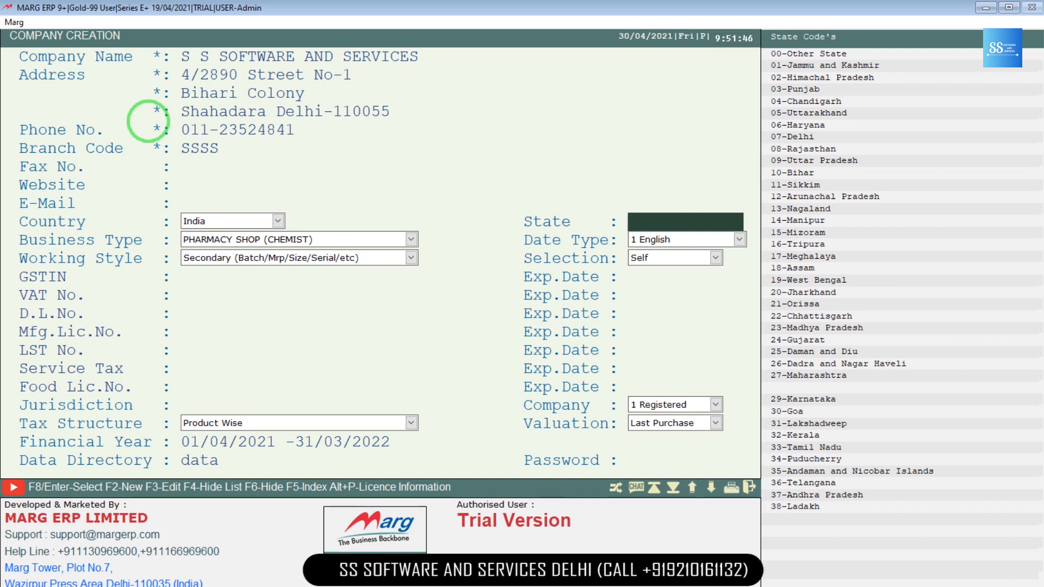
text(07-)
key(Return)
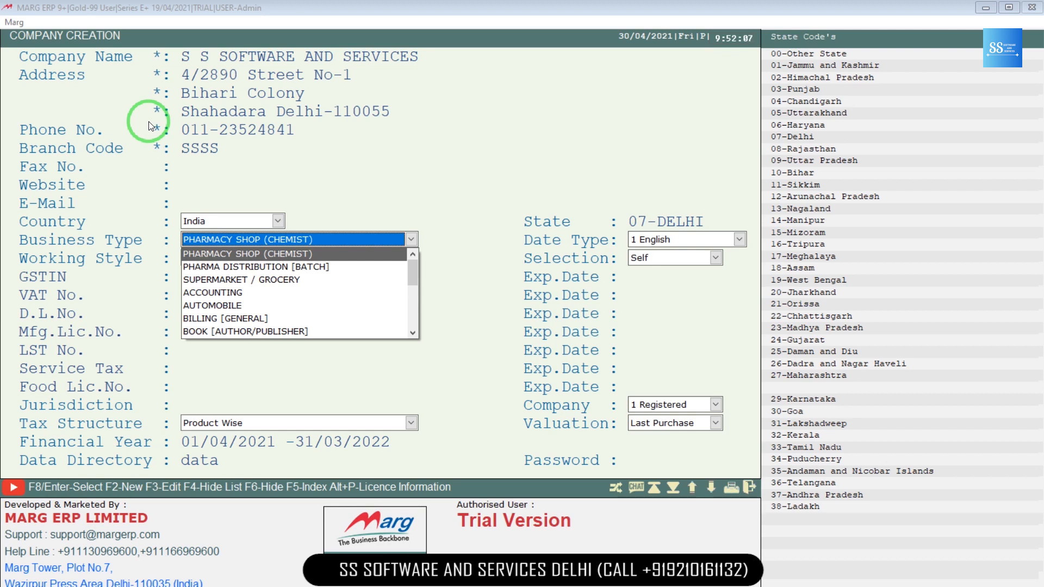
Step: Choose BILLING [GENERAL] as the business type
key(Down)
key(Down)
key(Down)
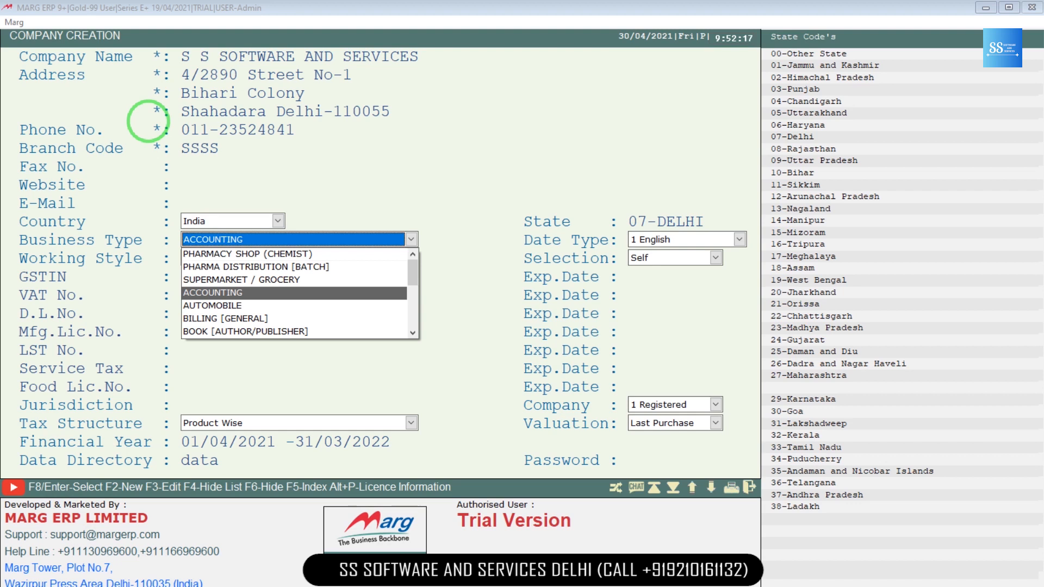
key(Down)
key(Down)
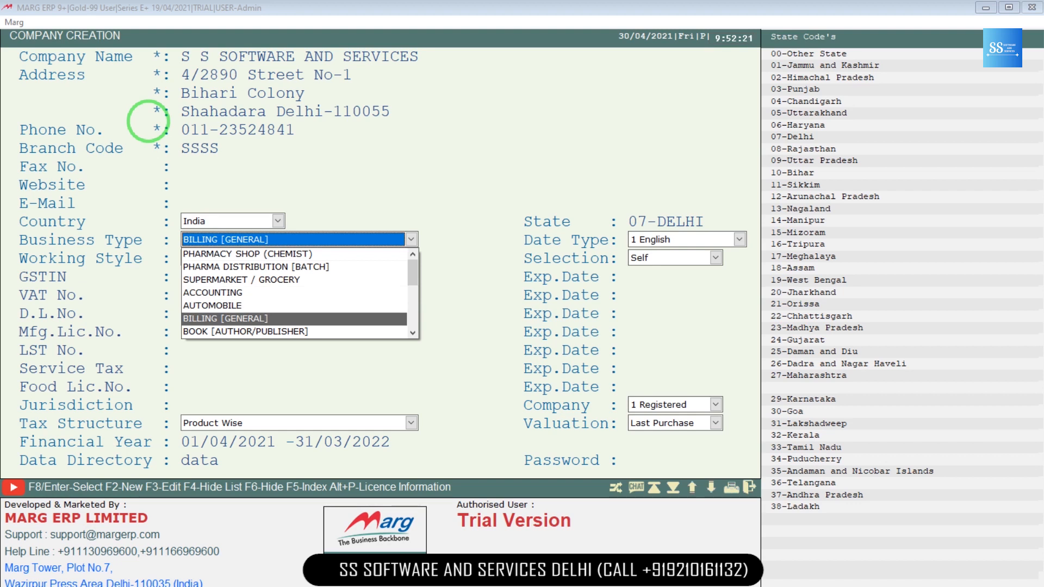
key(Return)
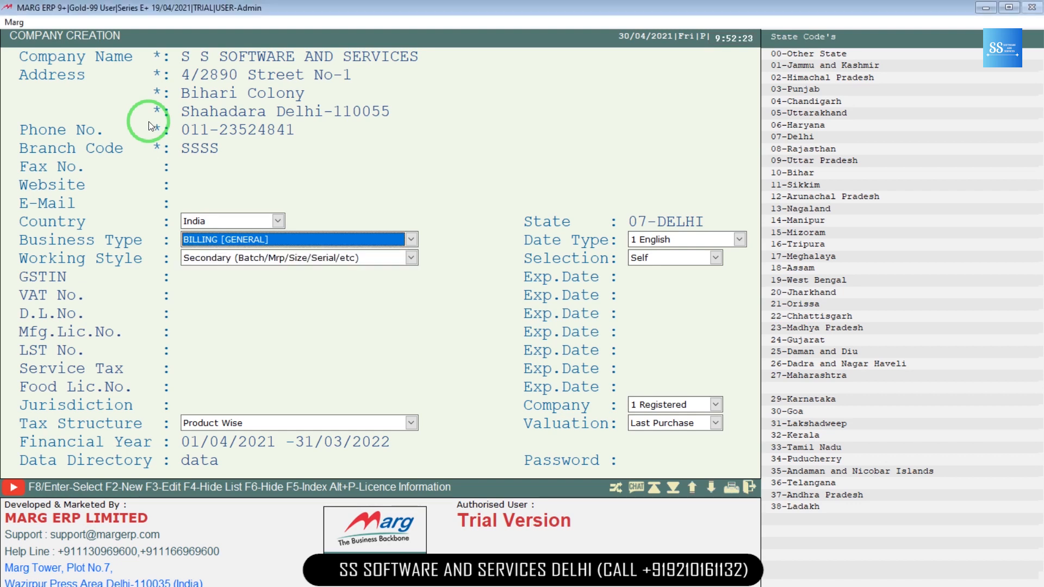
key(Return)
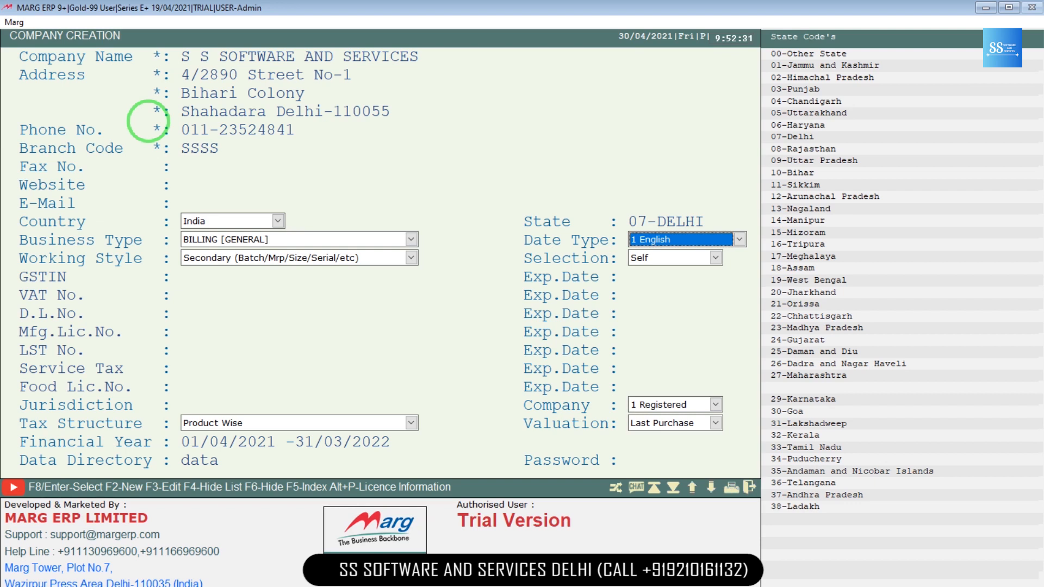
Step: Set the working style to Normal W/o Secondary
key(Return)
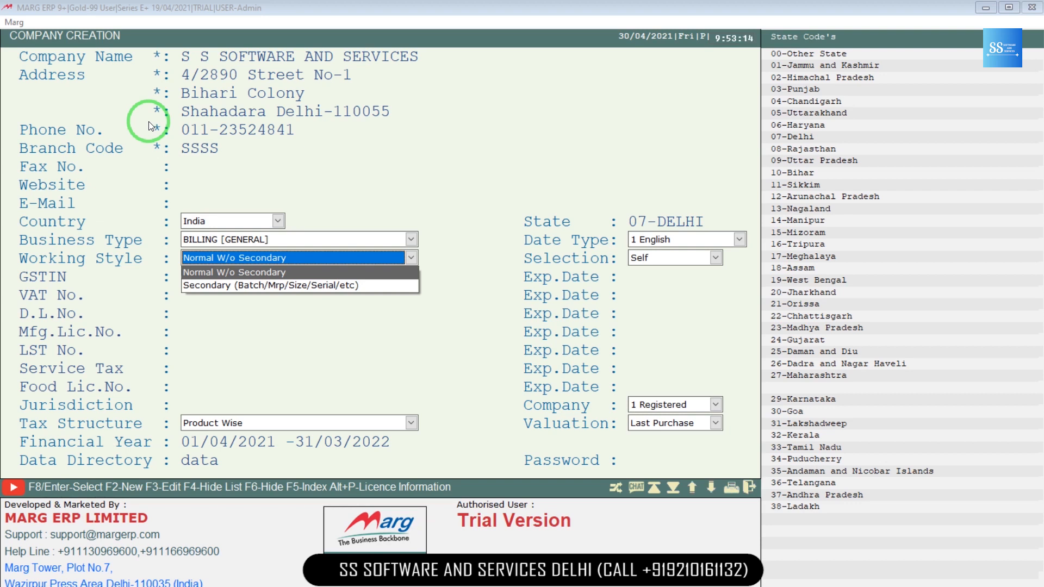
key(Return)
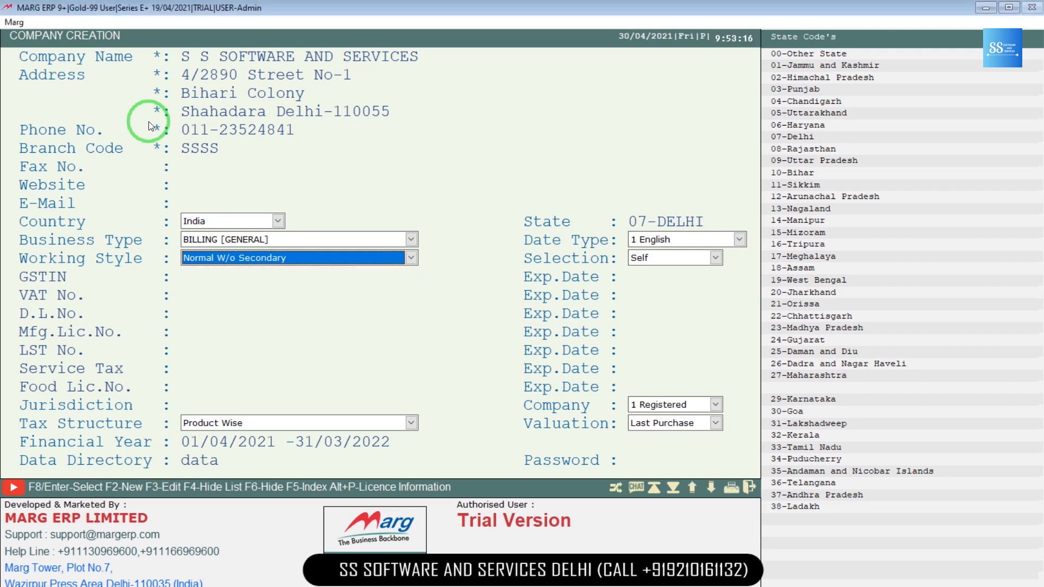
key(Return)
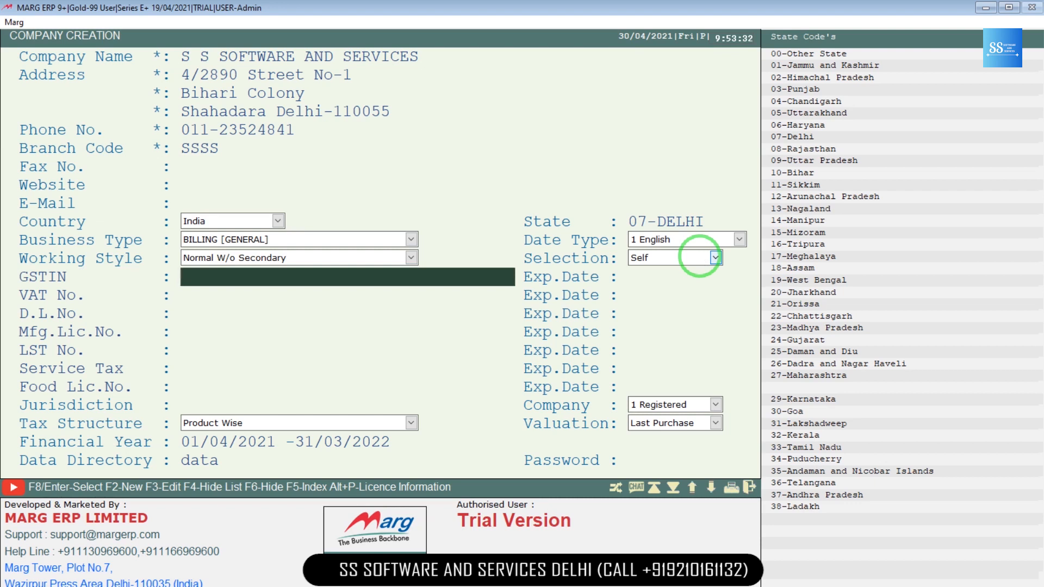
Step: Leave GSTIN, VAT, licence, service tax and jurisdiction fields empty
key(Return)
key(Return)
key(Return)
key(Return)
key(Return)
key(Return)
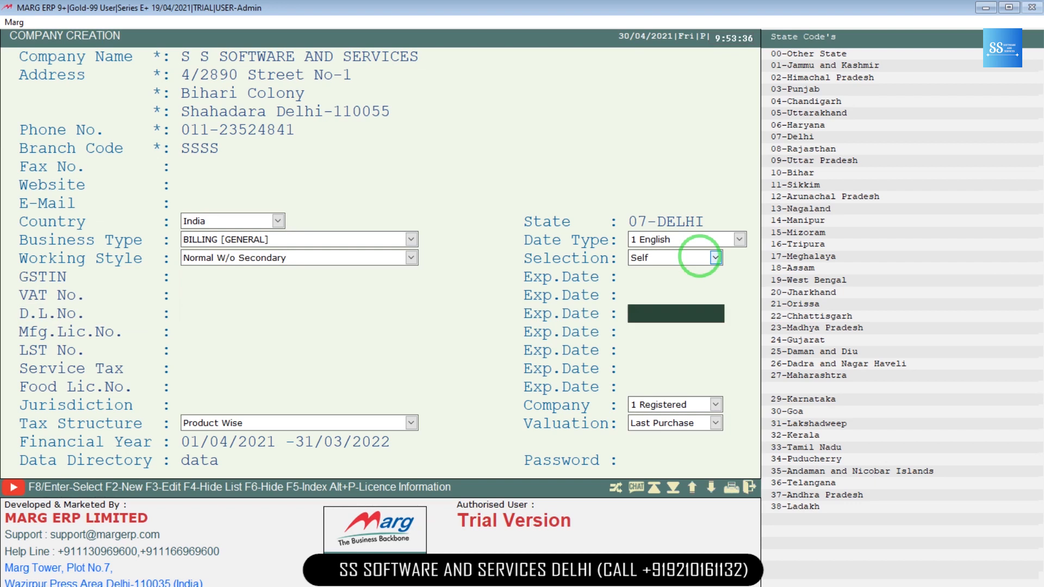
key(Return)
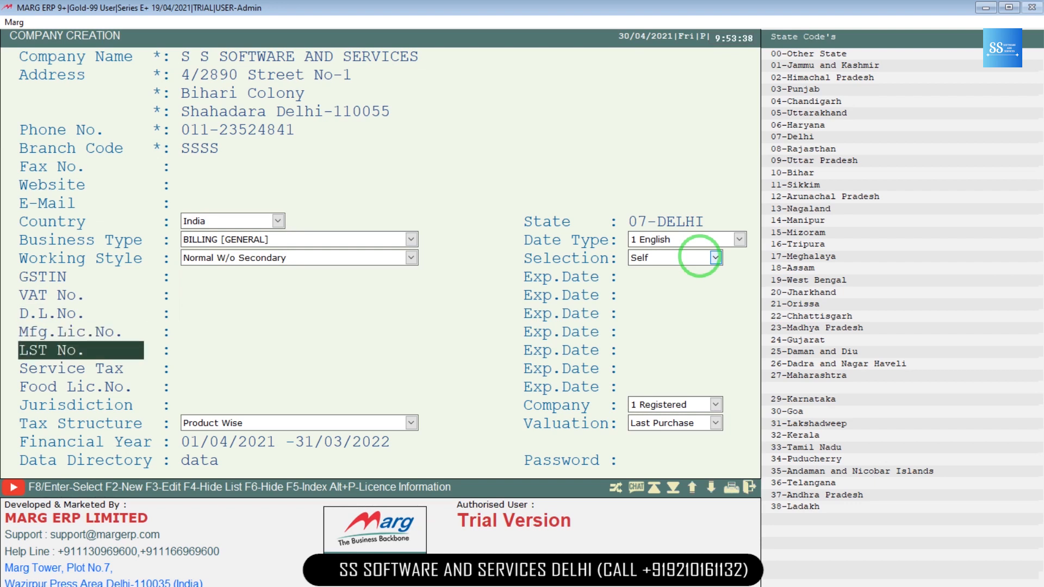
key(Return)
key(Return)
key(Return)
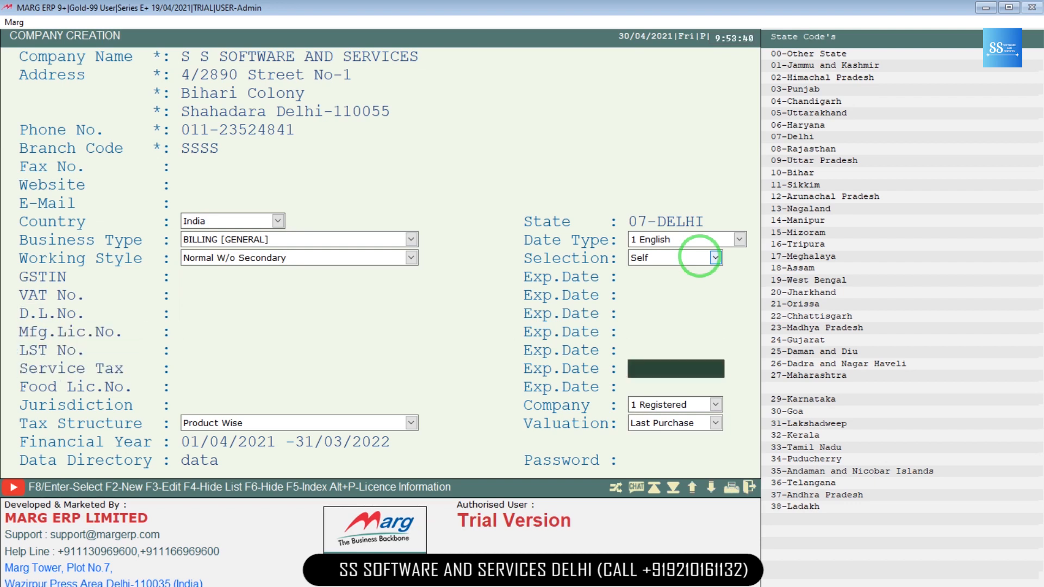
key(Return)
key(Return)
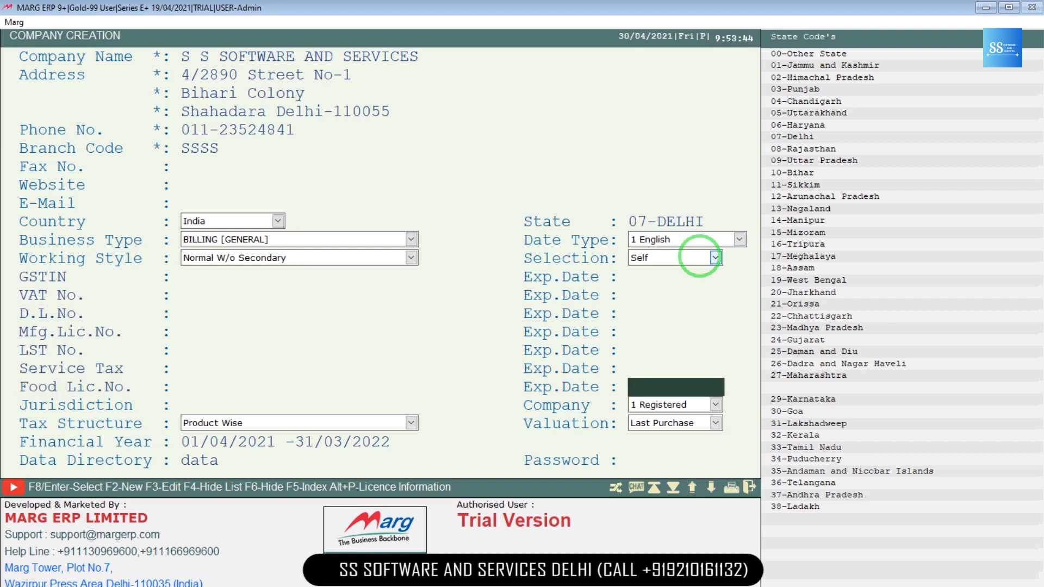
key(Return)
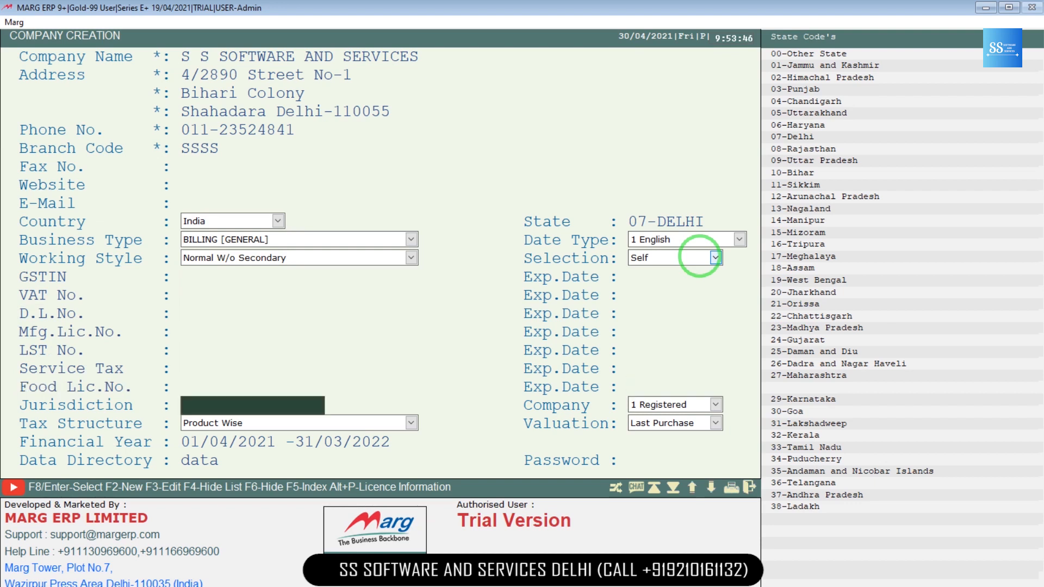
key(Return)
key(Return)
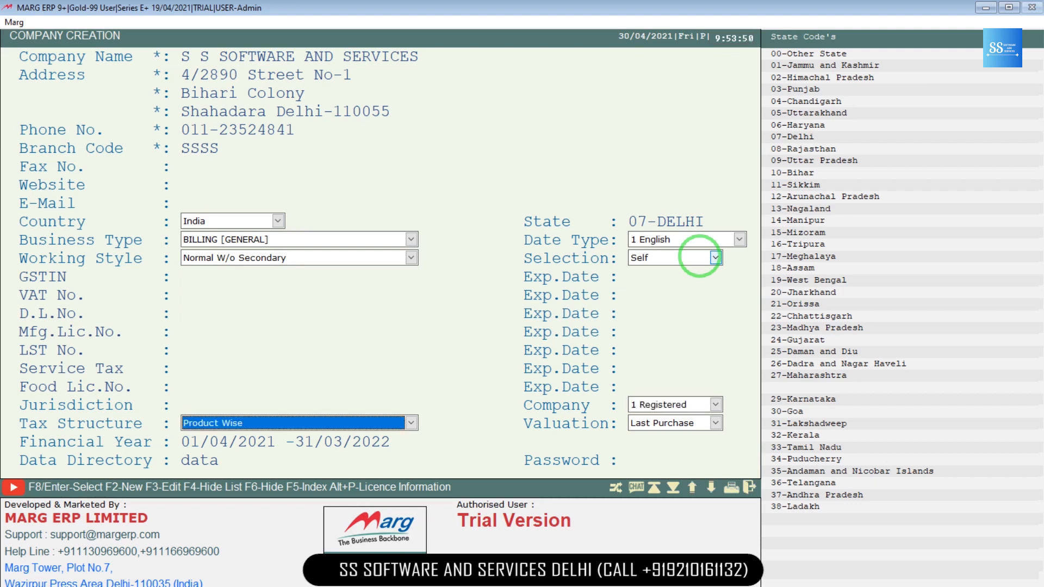
Step: Keep tax structure Product Wise and company type 3 Un-Registered
click(412, 423)
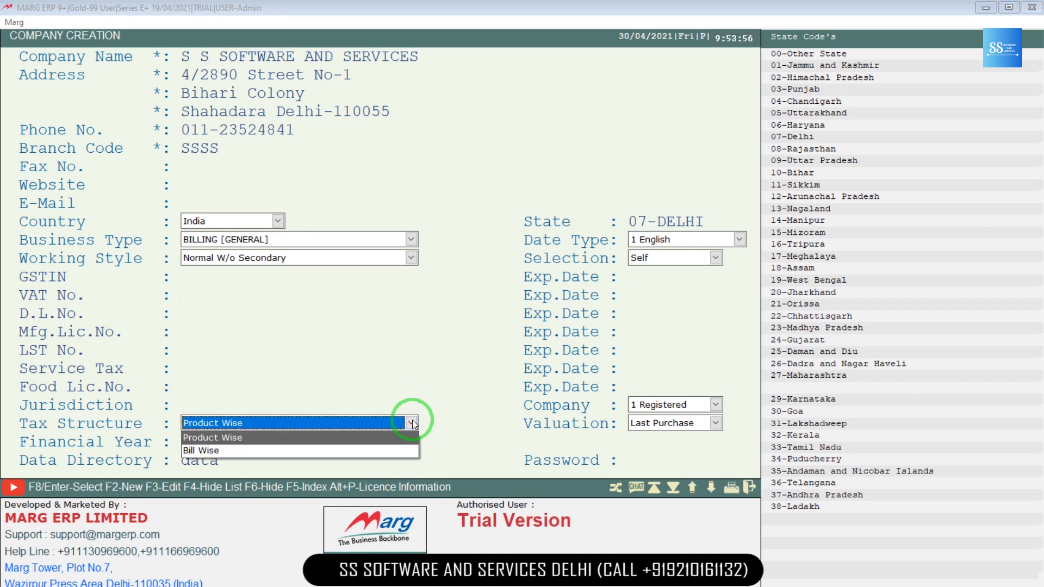
click(412, 422)
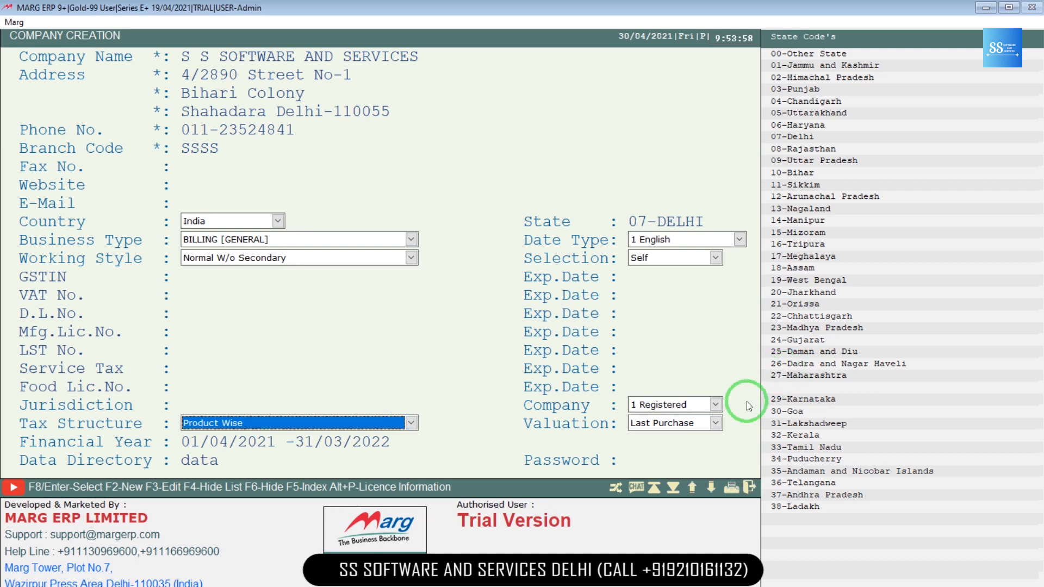
click(708, 407)
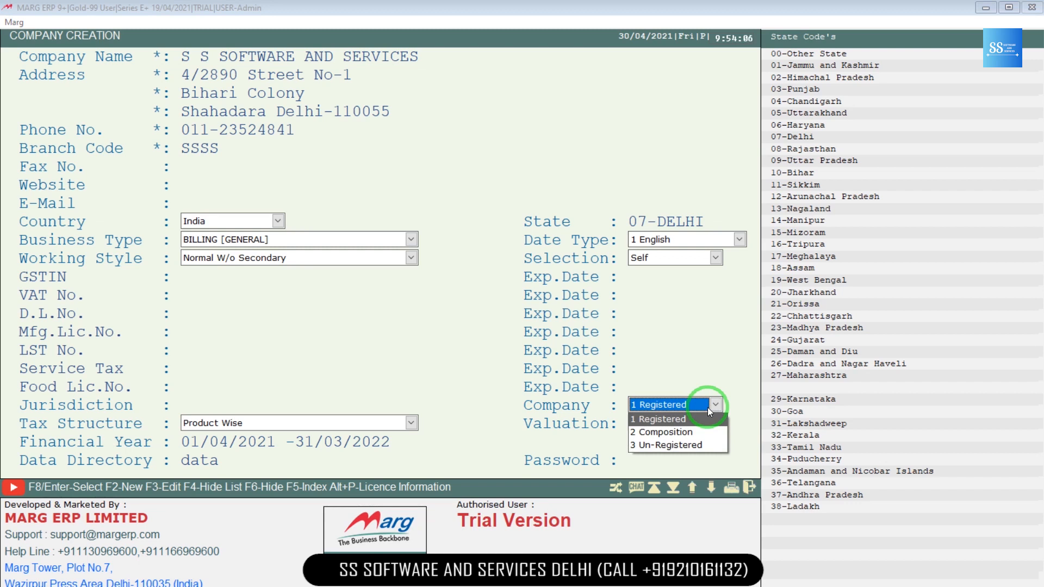
key(Down)
key(Down)
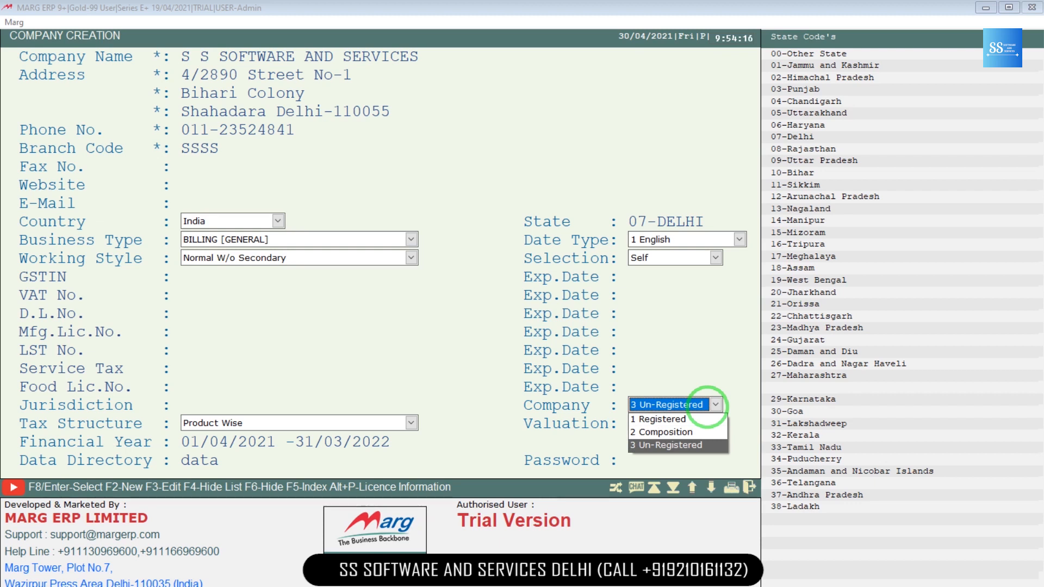
click(710, 409)
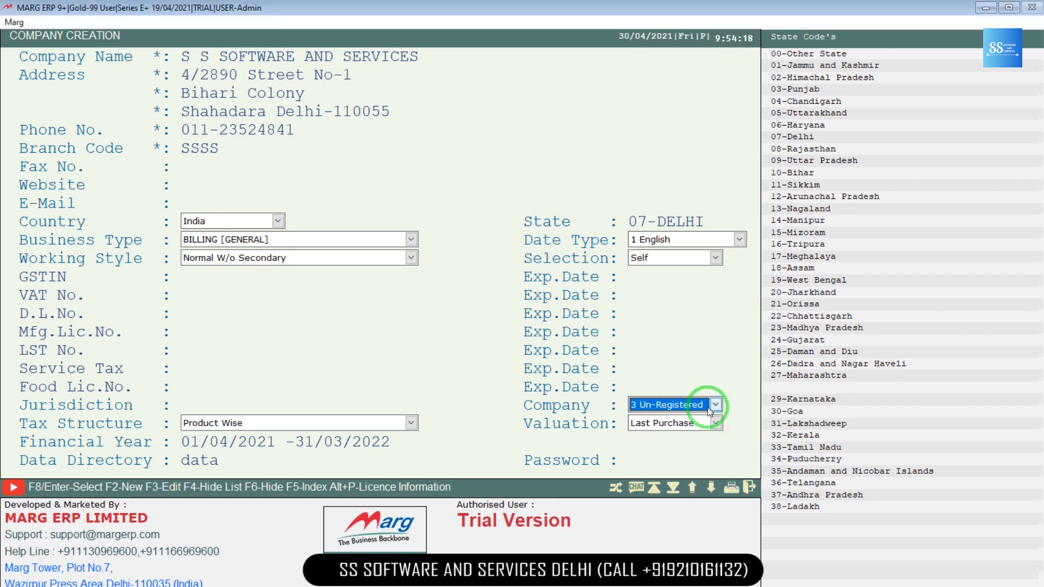
key(Return)
key(Return)
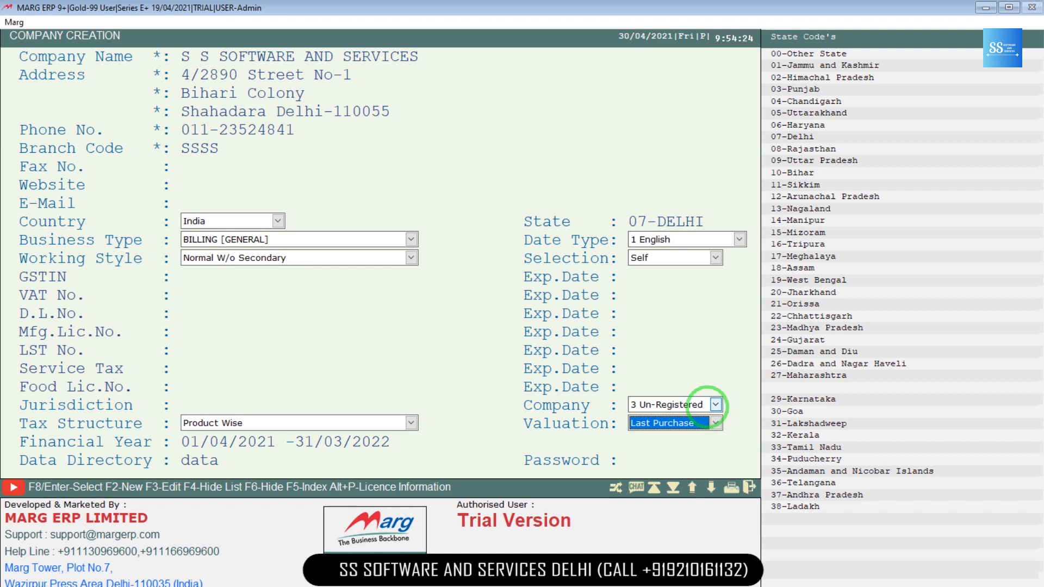
Step: Change the valuation method from Last Purchase to Average Rate
click(715, 424)
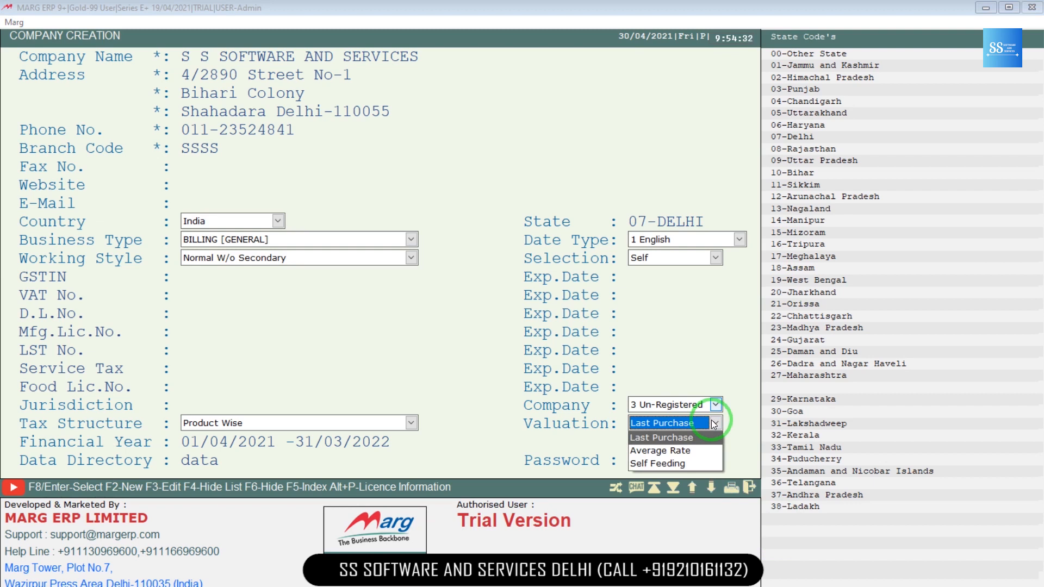
key(Down)
key(Return)
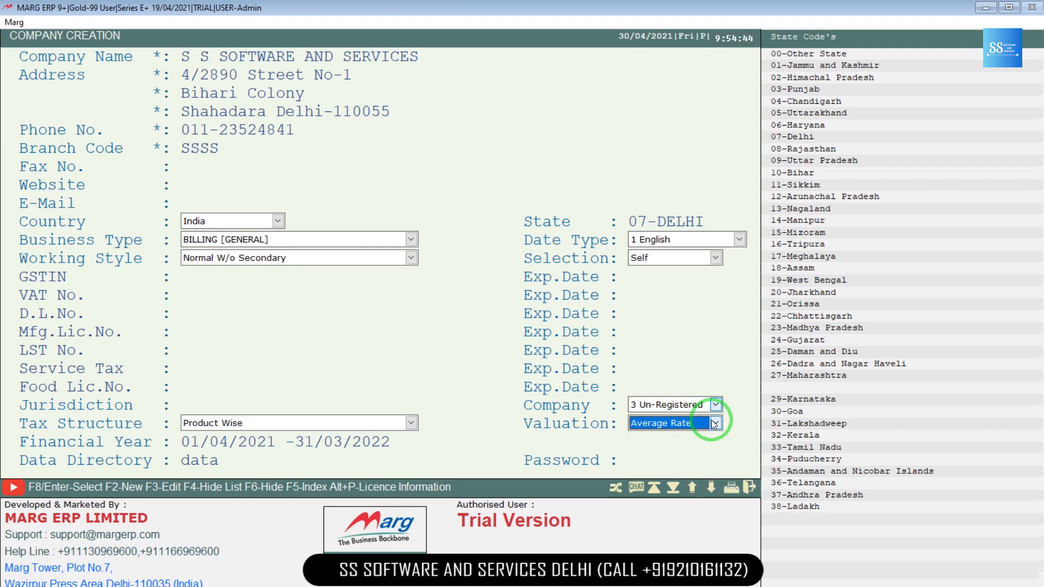
key(Return)
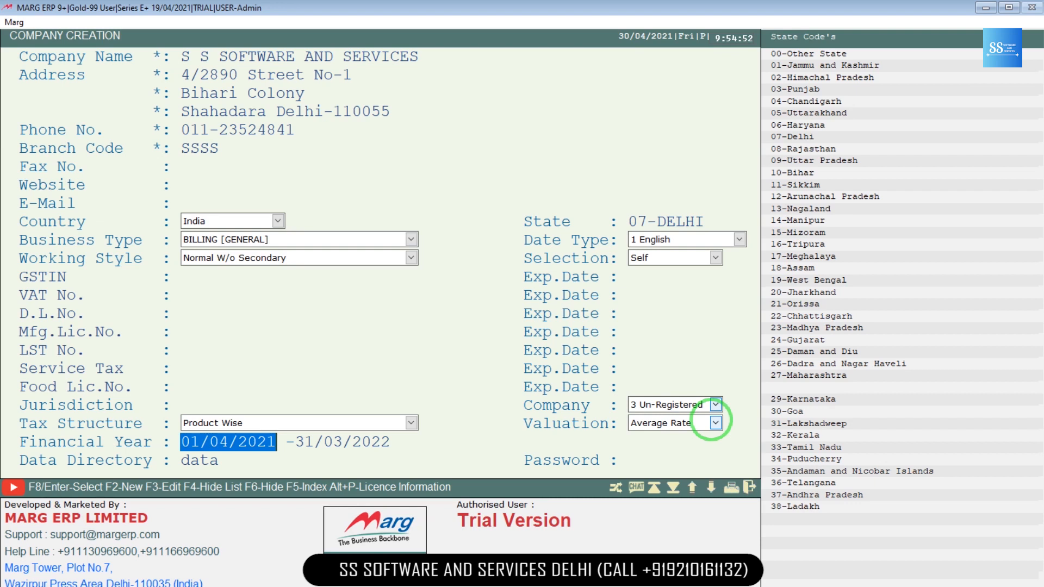
Step: Keep the financial year and data directory 'data', enter the company password, and finish the form
key(Return)
key(Return)
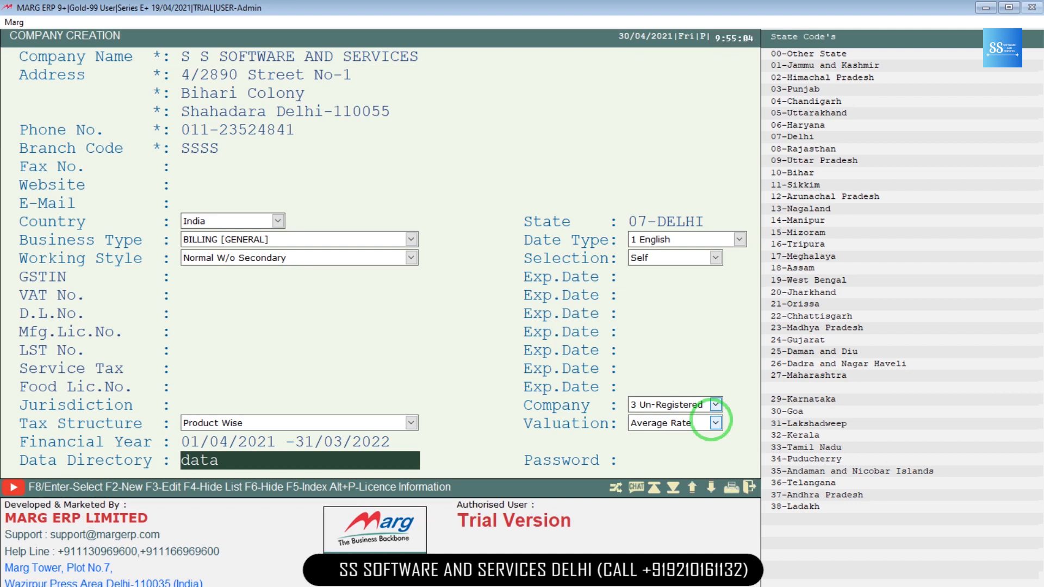
key(Return)
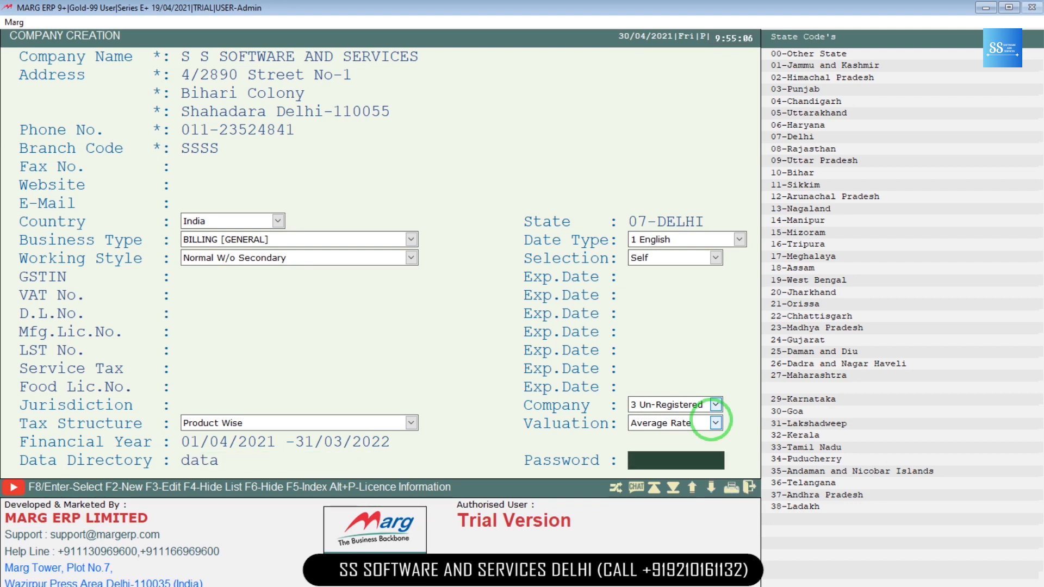
key(Up)
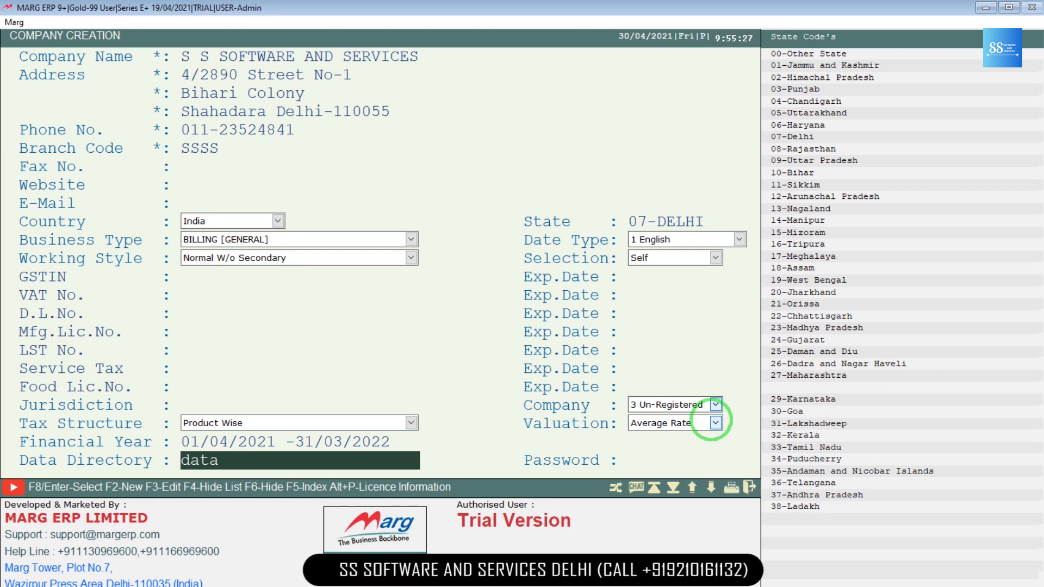
key(Return)
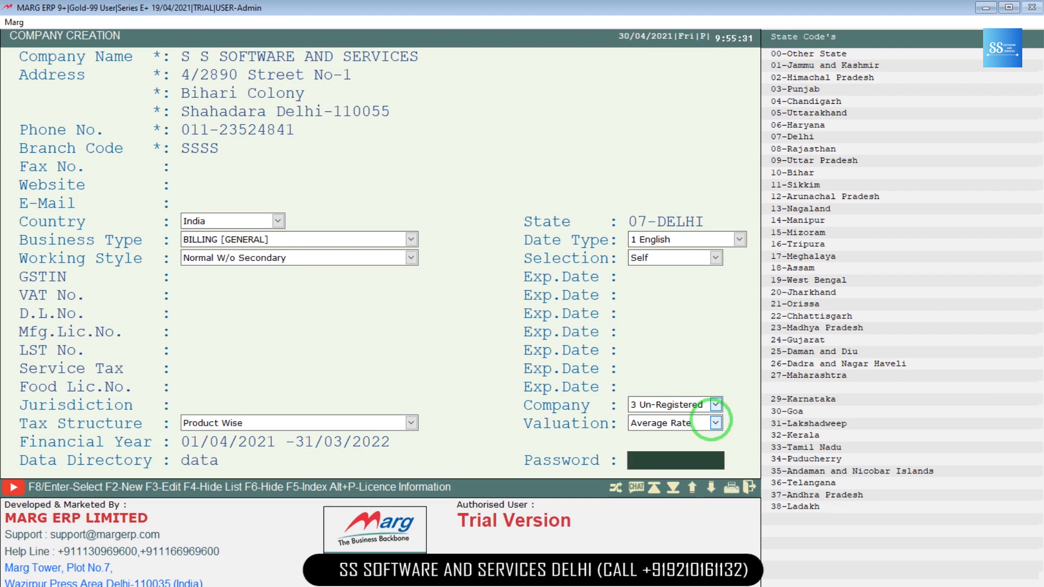
text(ADMIN)
key(Return)
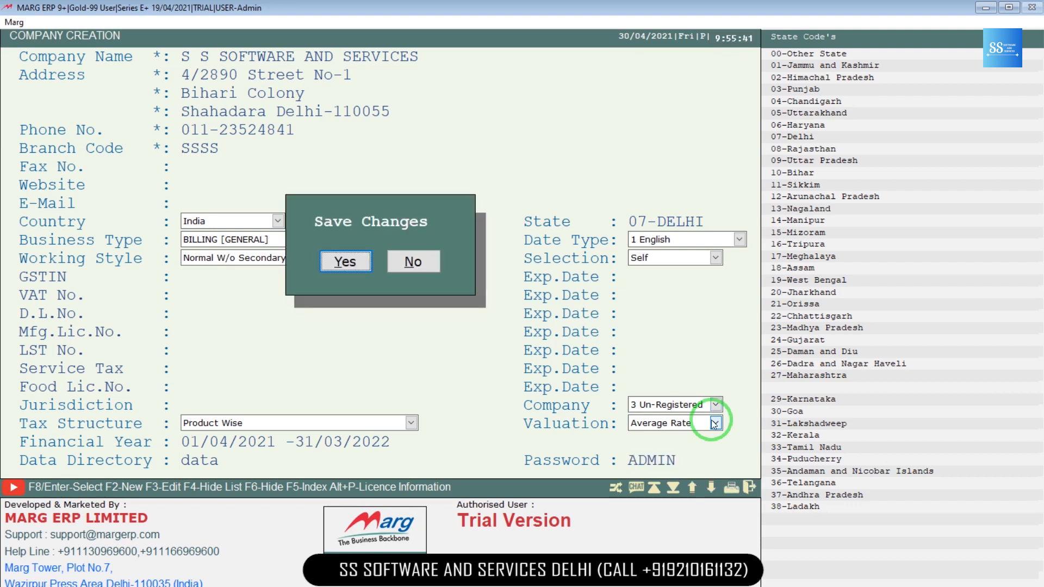
Step: Save the new company, then open S S SOFTWARE AND SERVICES from the list with its password
key(Return)
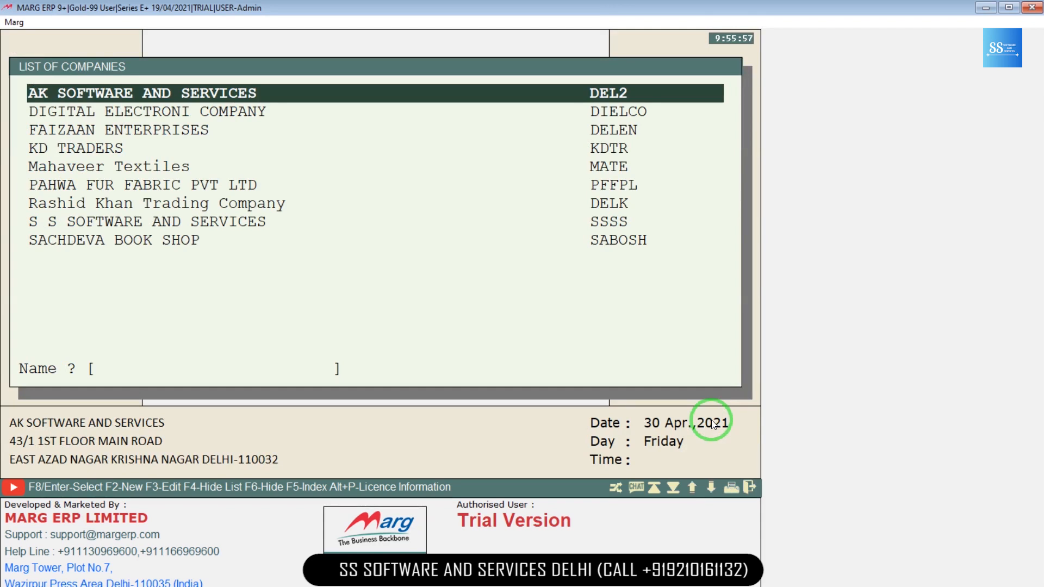
key(Down)
key(Down)
key(Down)
key(Down)
key(Down)
key(Down)
key(Down)
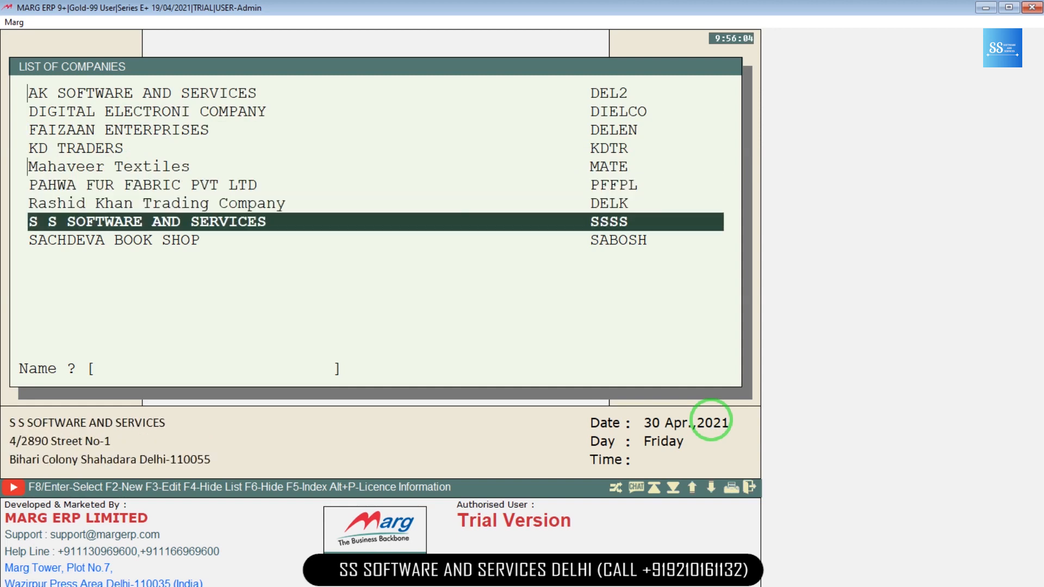
key(Return)
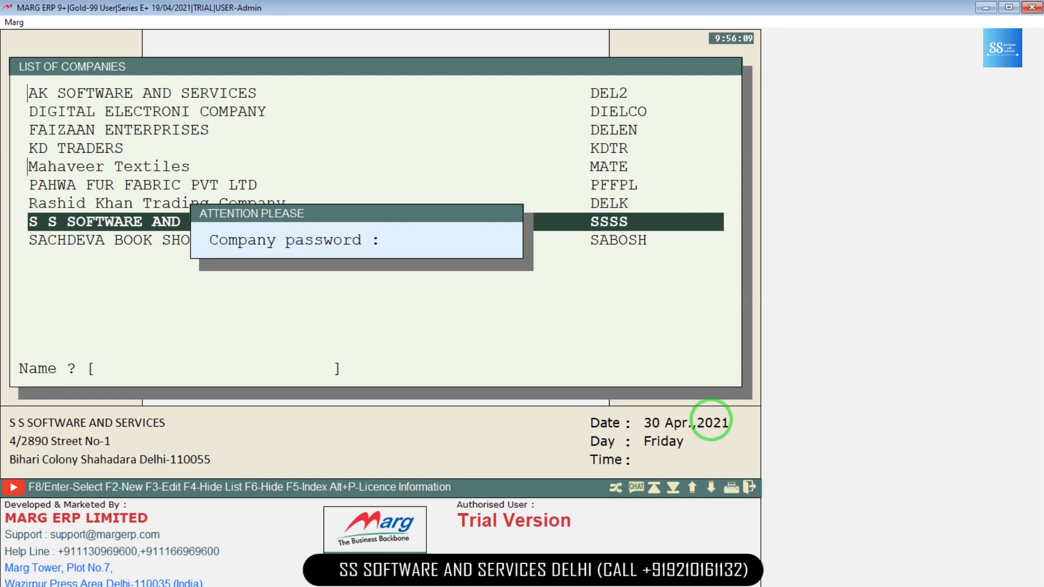
text(*****)
key(Return)
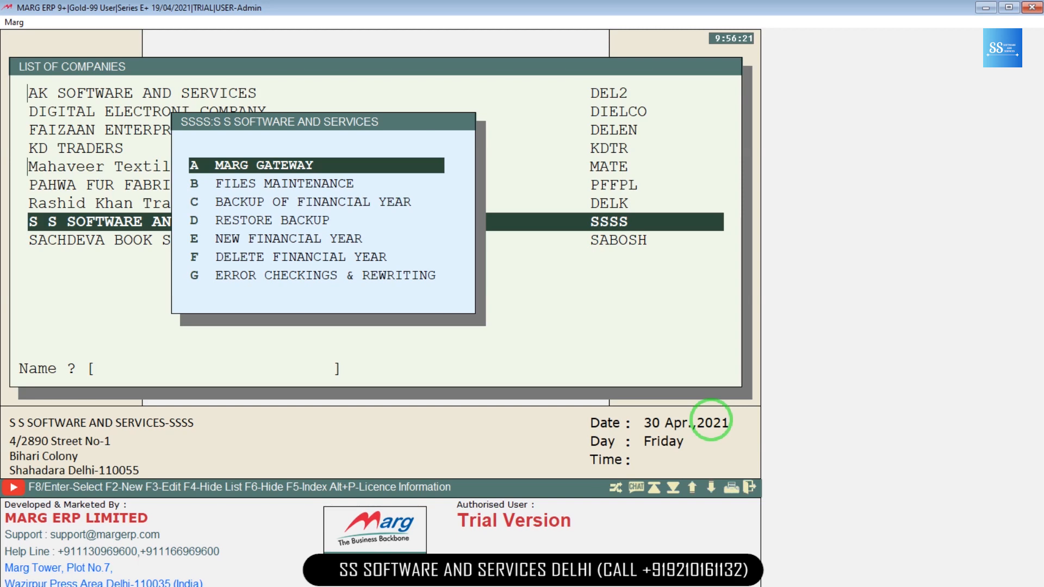
Step: Load the S S SOFTWARE AND SERVICES books for 2021-2022
key(Escape)
key(Return)
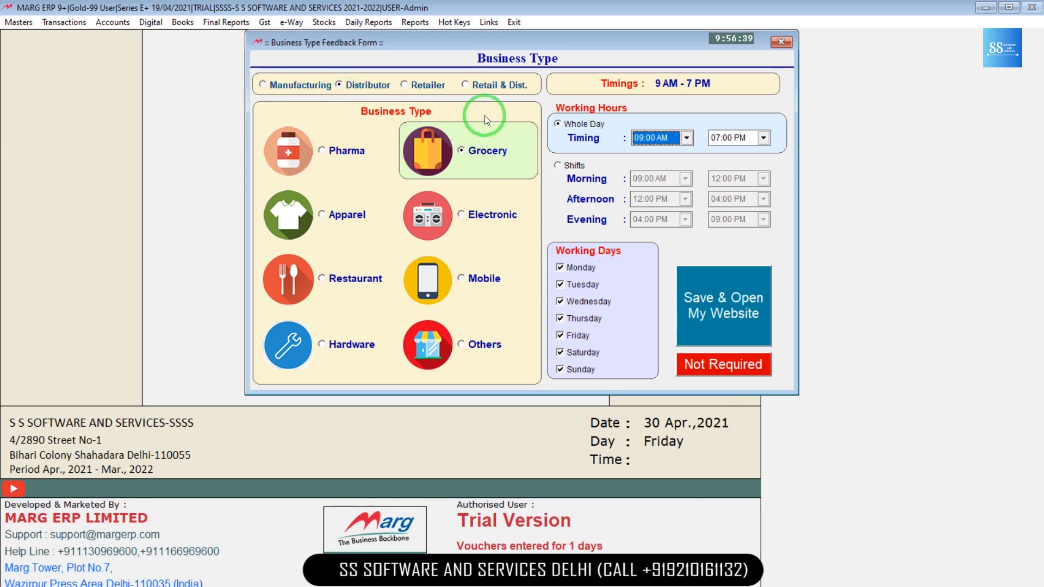
Step: Mark the business as Retailer in the Others category and close the feedback form
click(407, 85)
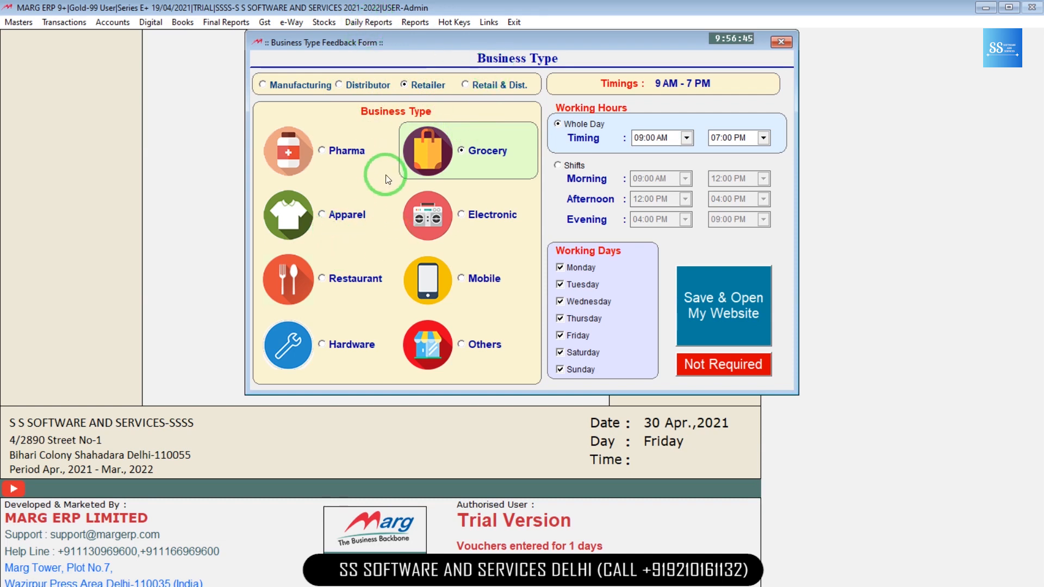
click(472, 348)
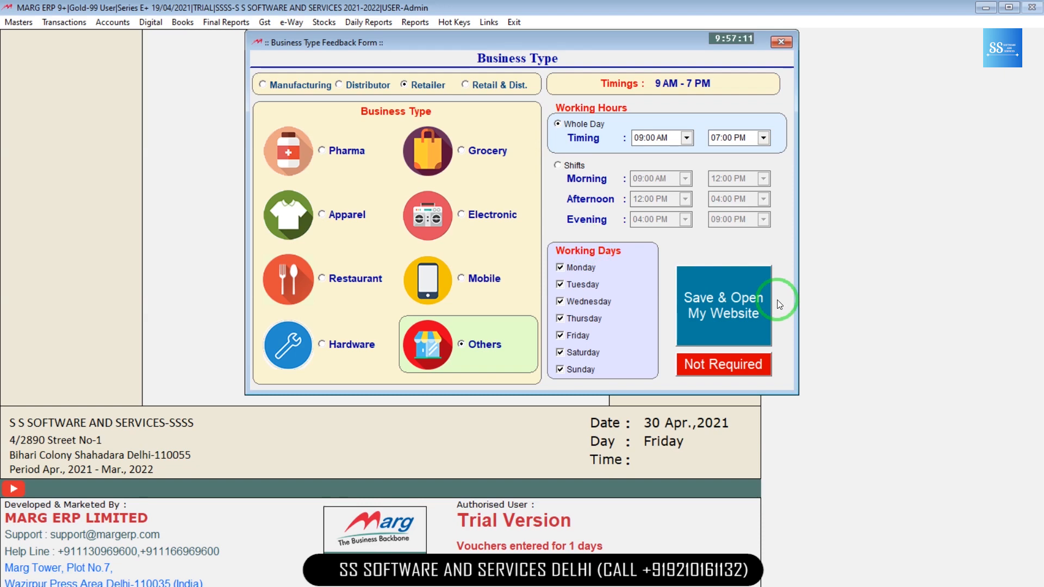
click(786, 41)
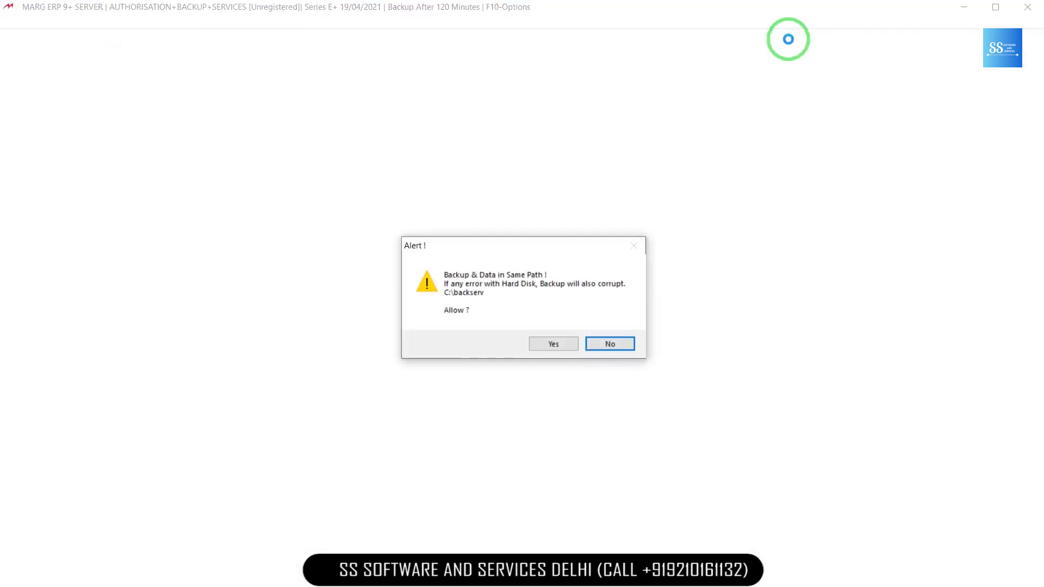
Step: Allow backup in the same data path to reach the company dashboard
key(Left)
key(Return)
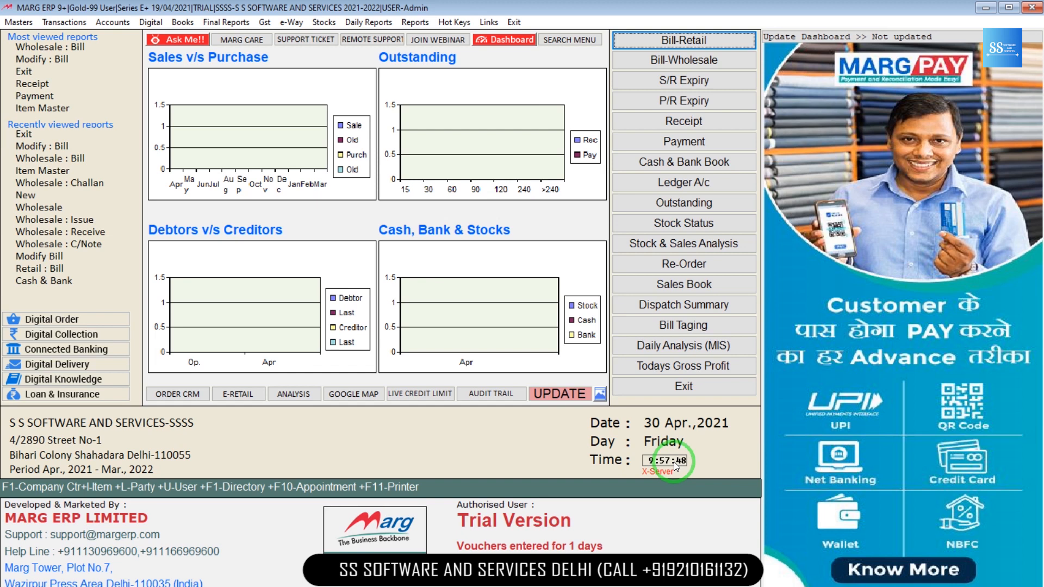
Step: Exit the open company to return to the List of Companies
click(517, 23)
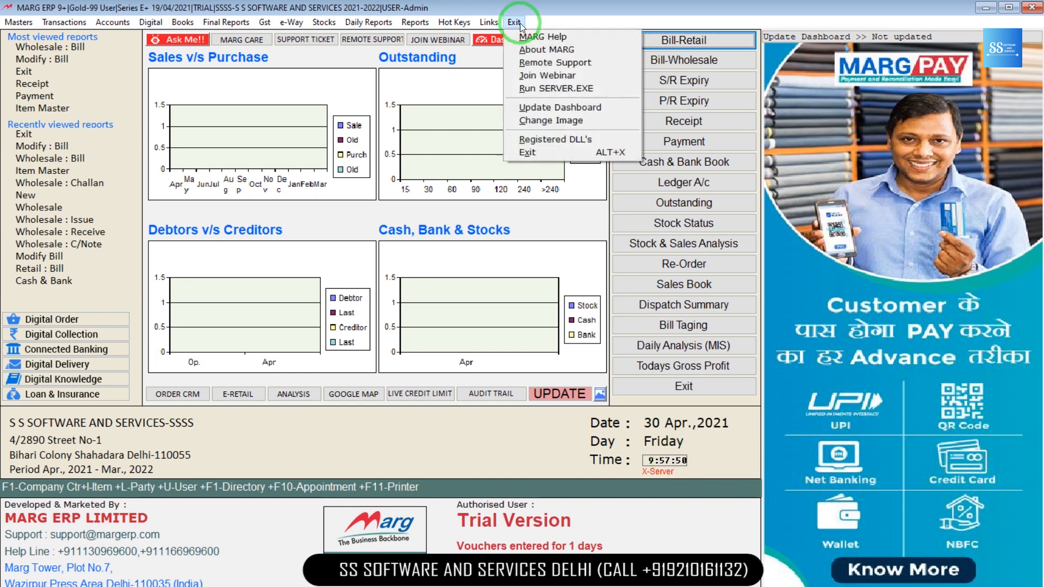
click(538, 152)
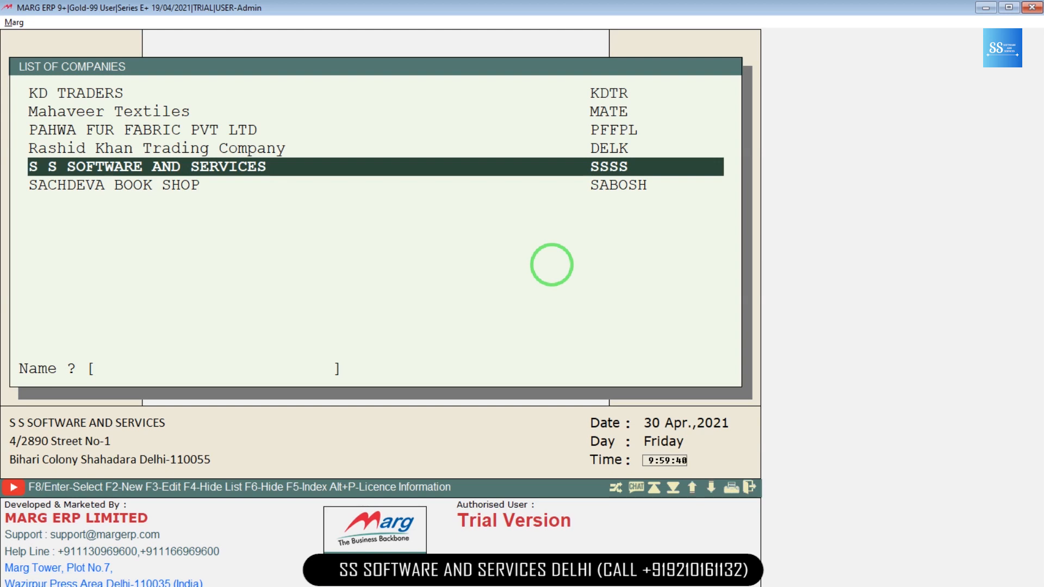
key(F3)
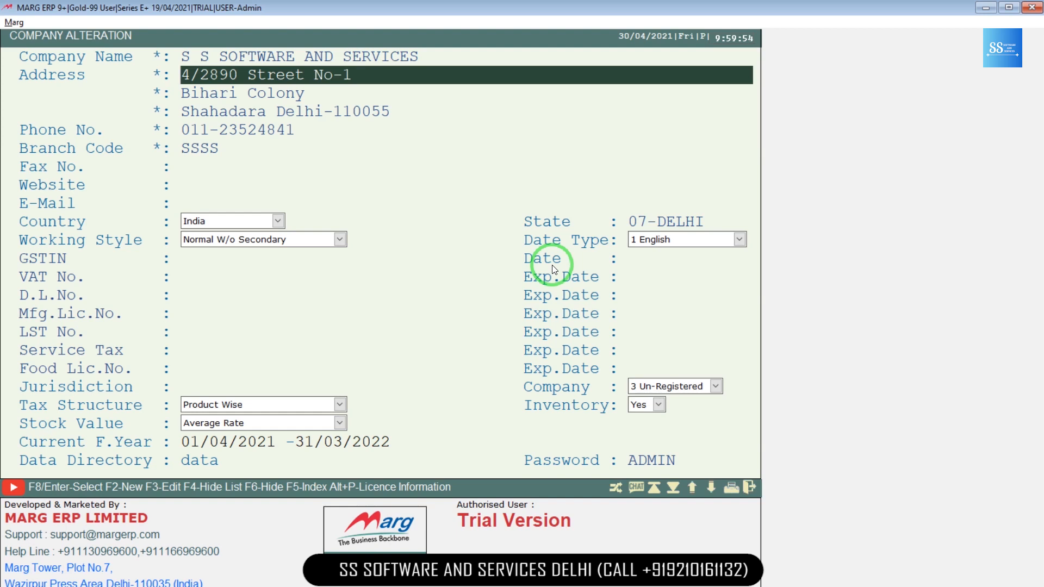
Step: Save the company's address in capitals with the new PIN code and close Company Alteration
key(Escape)
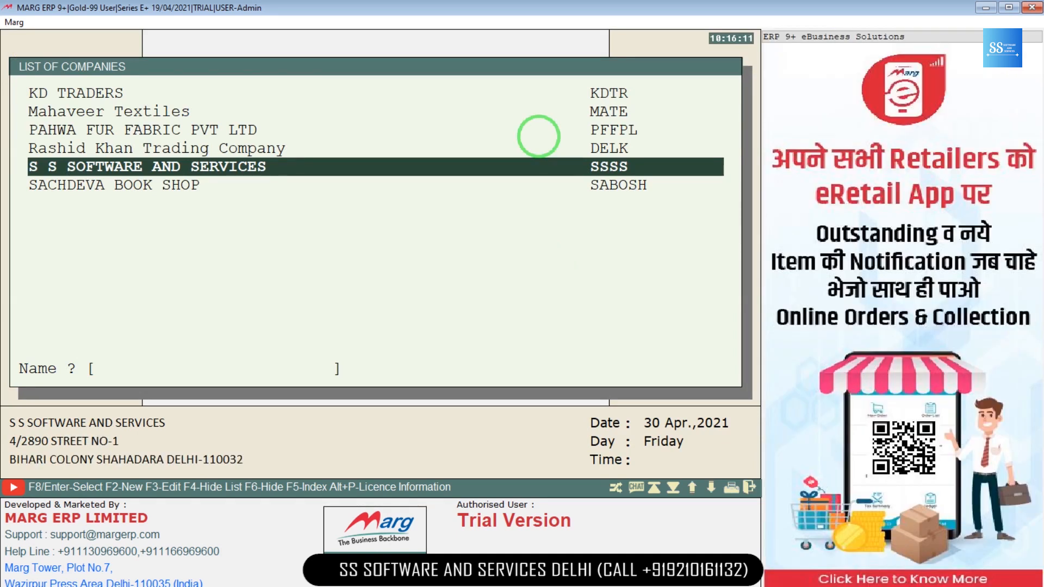
Step: Open S S SOFTWARE AND SERVICES with its password and start deleting financial year A01, 2021 - 2022
key(Return)
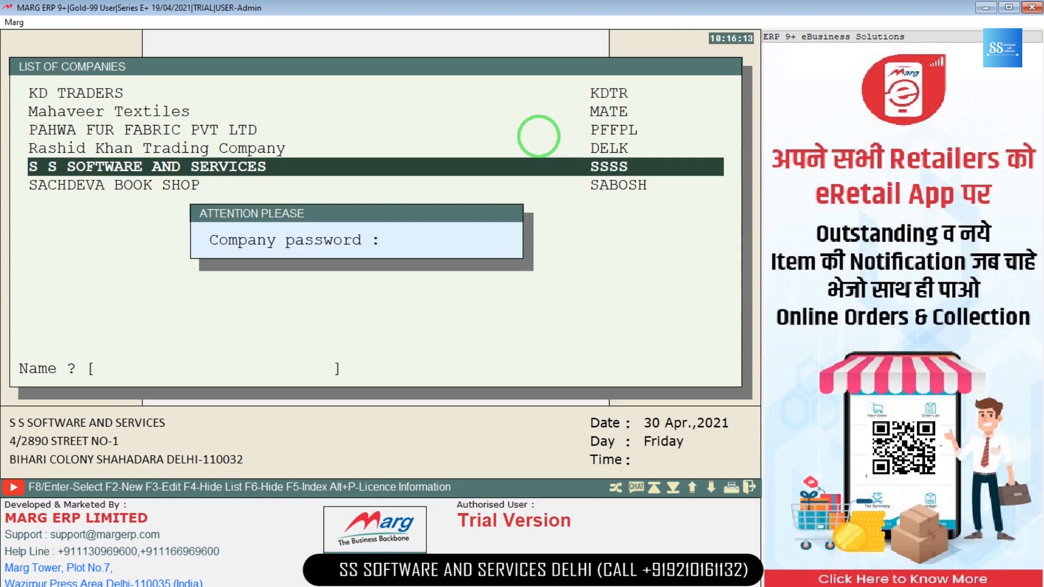
text(*****)
key(Return)
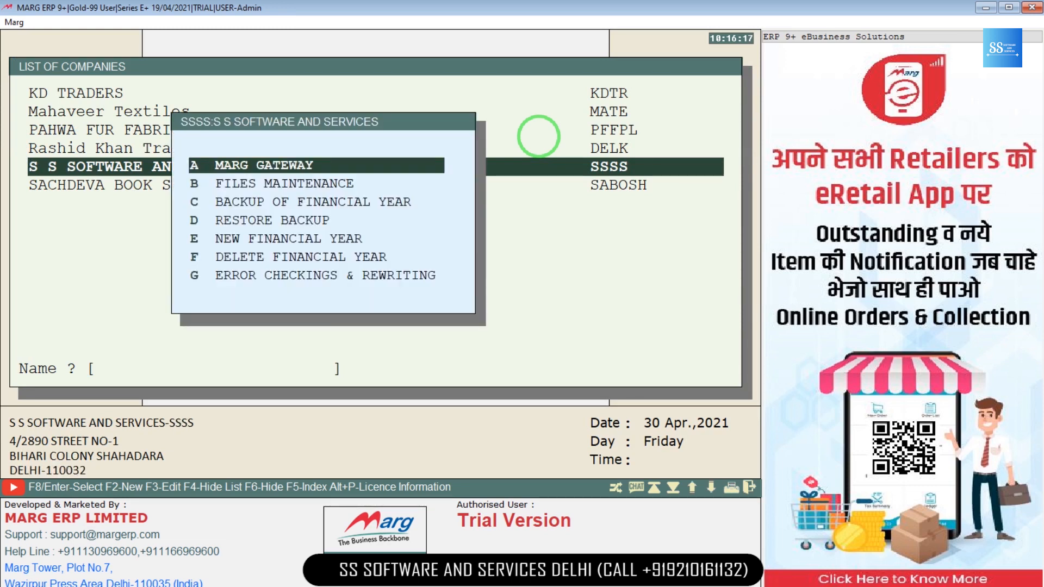
key(Down)
key(Down)
key(Down)
key(Down)
key(Down)
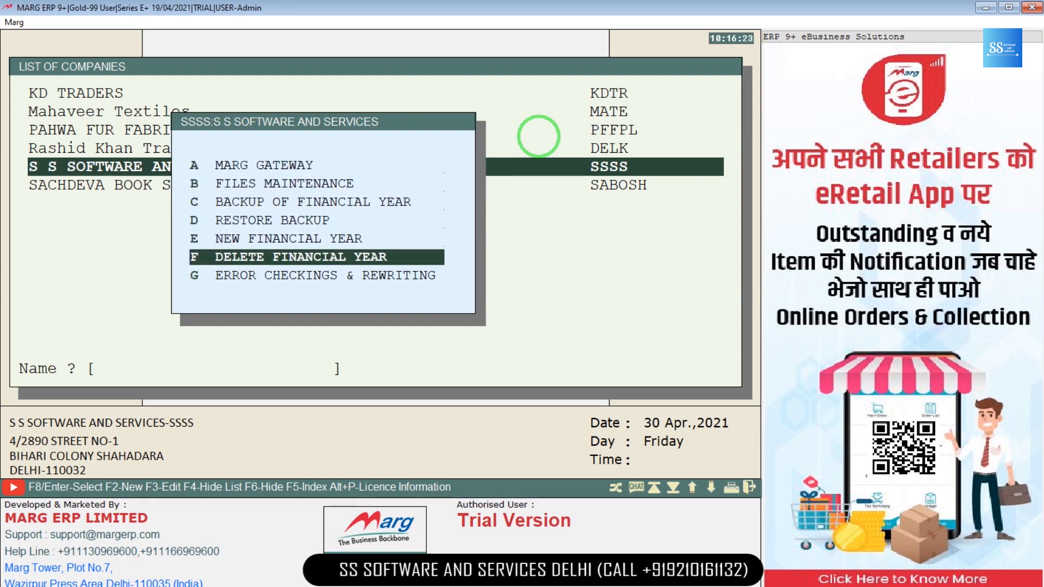
key(Return)
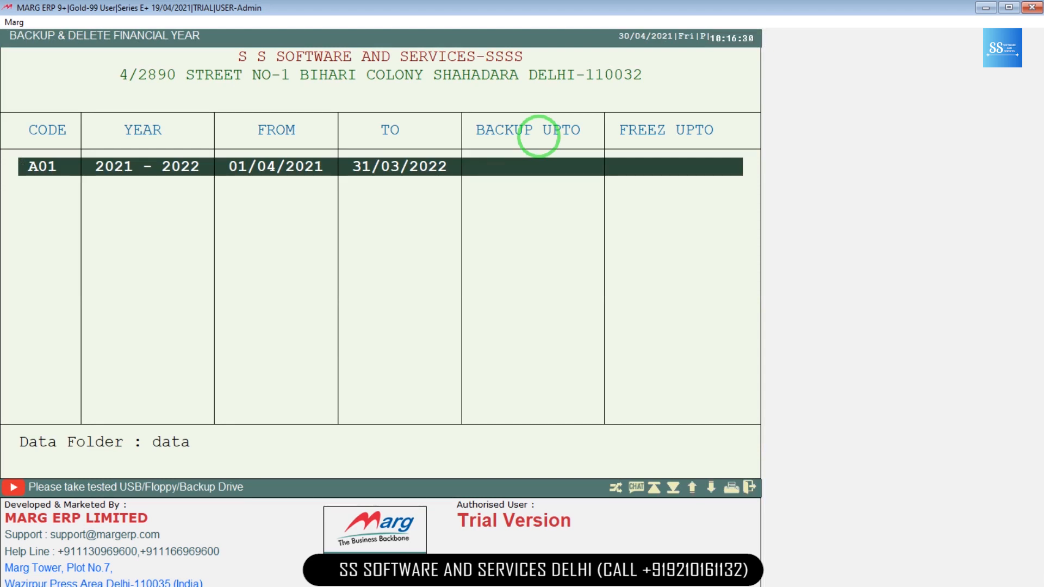
key(Return)
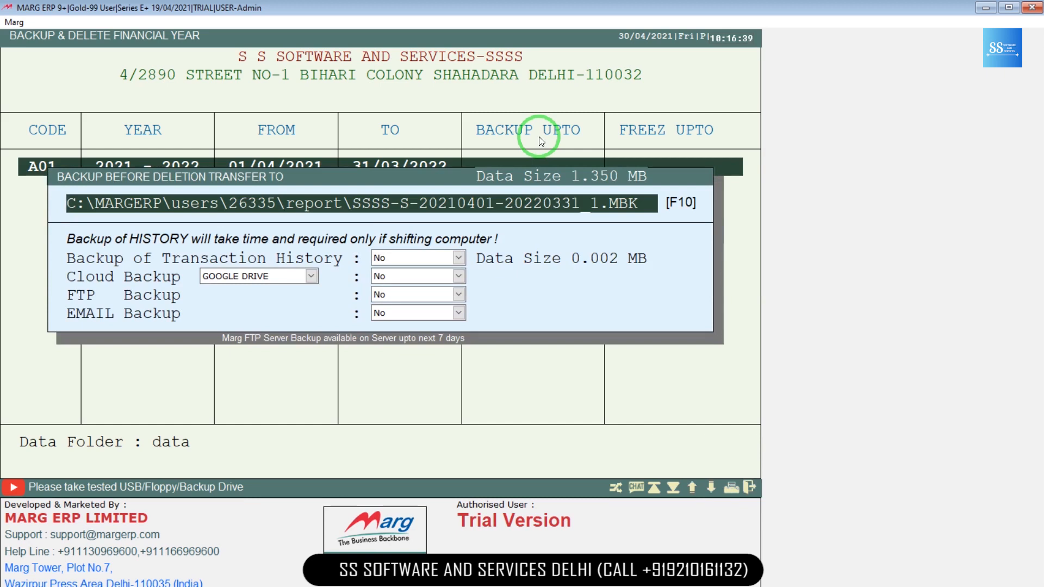
Step: Back up and delete the 2021–2022 financial year, then bring up File Explorer
key(Return)
key(Return)
key(Return)
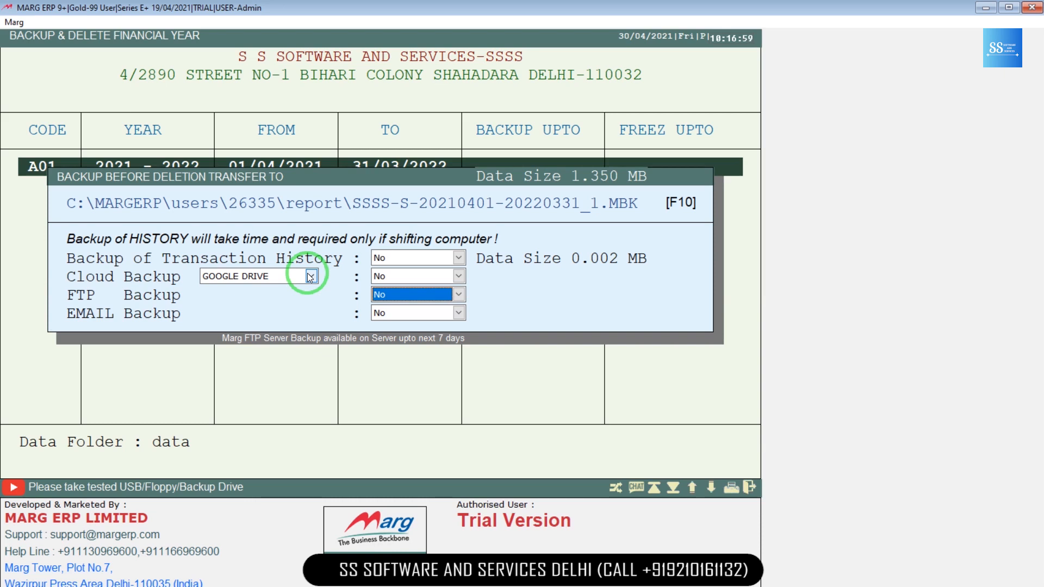
key(Down)
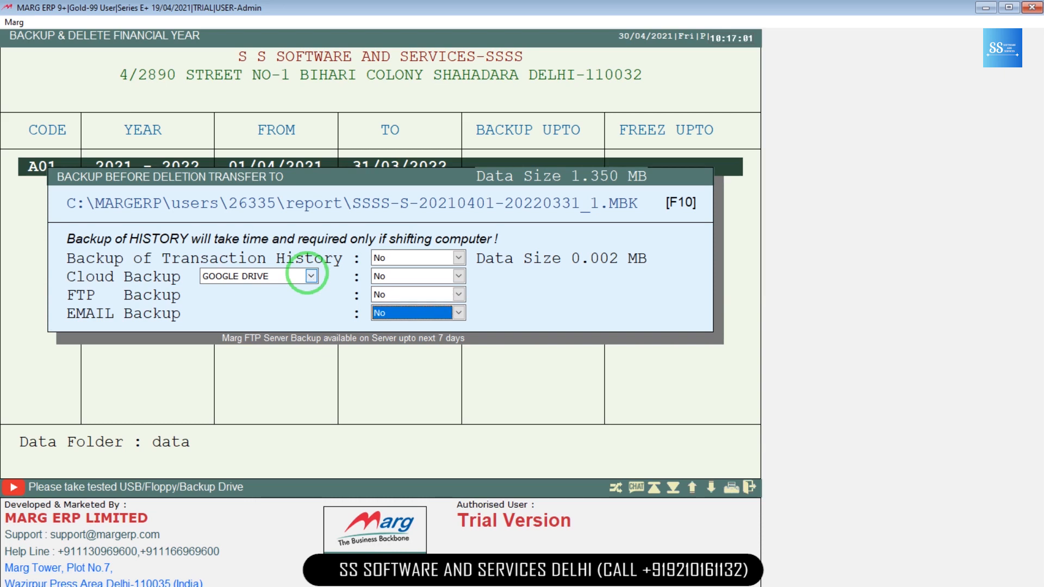
key(Return)
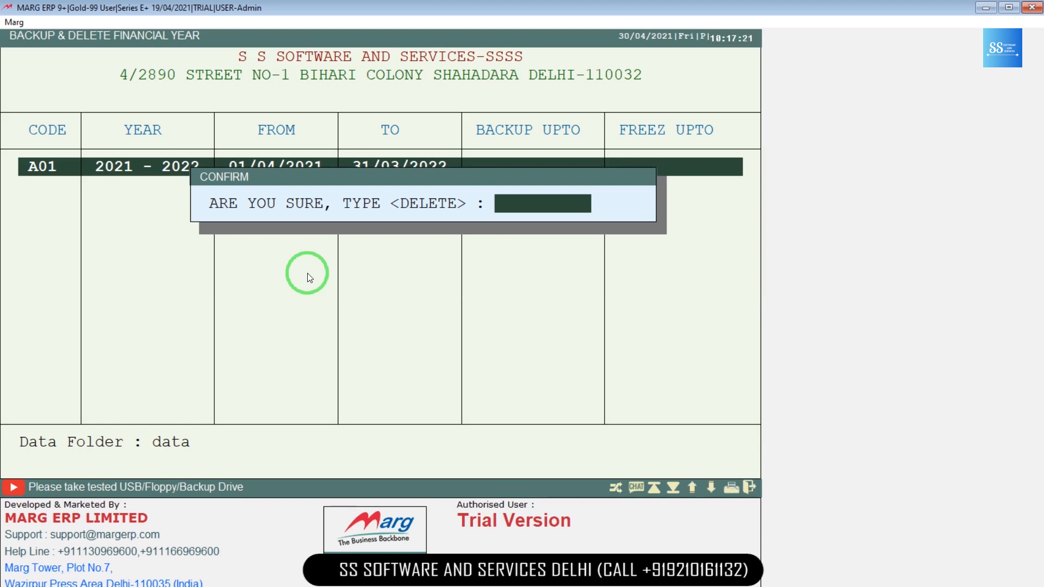
key(Escape)
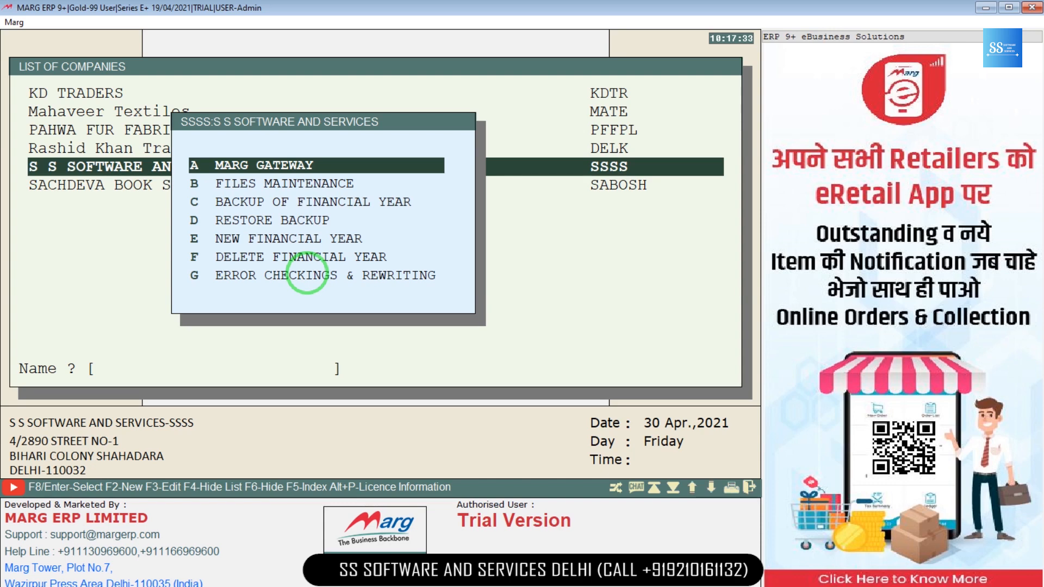
key(super+e)
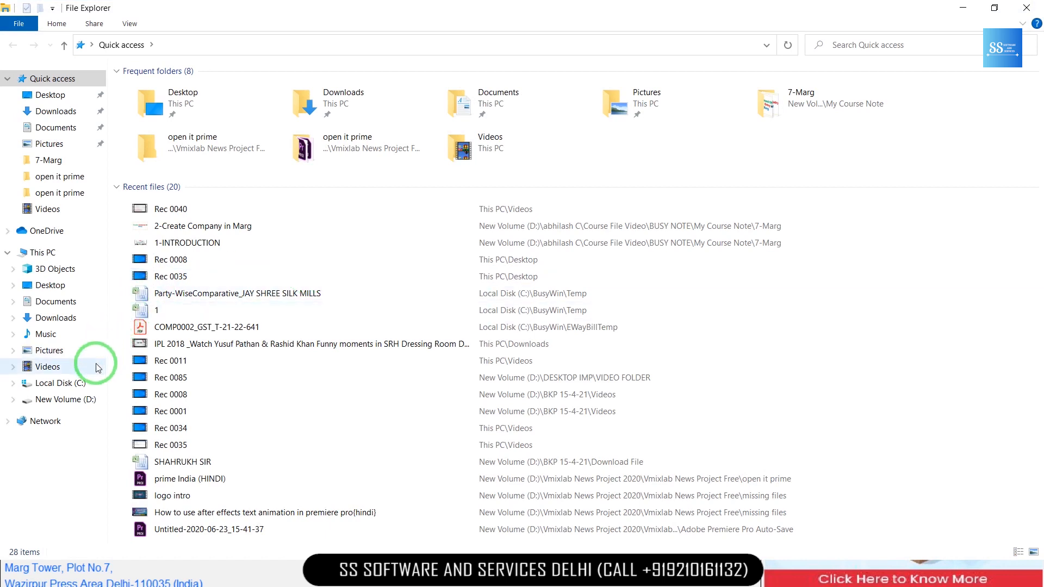
Step: Look through the company files in C:\MARGERP\Data, then close File Explorer
click(84, 384)
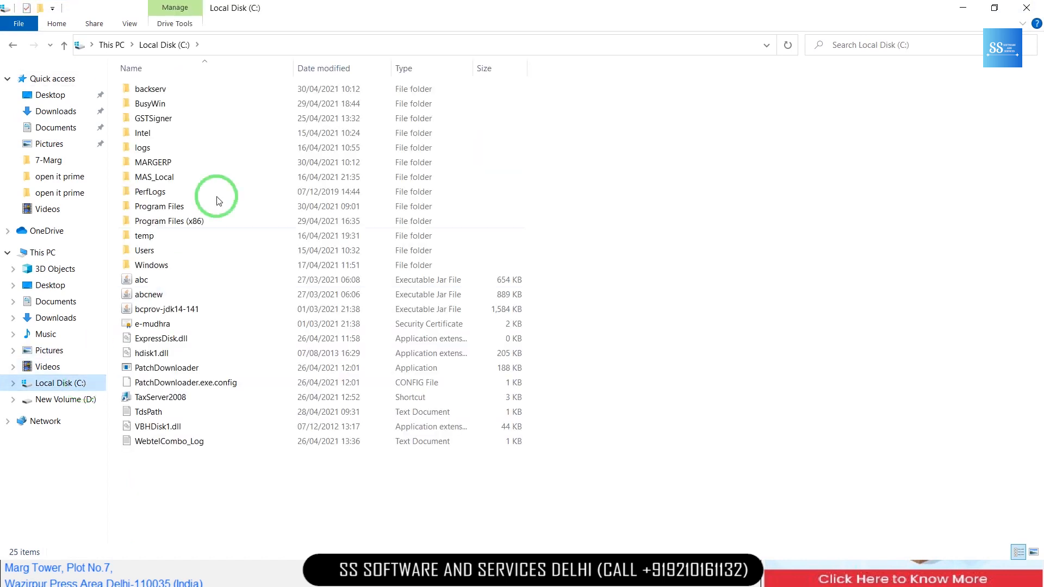
click(227, 166)
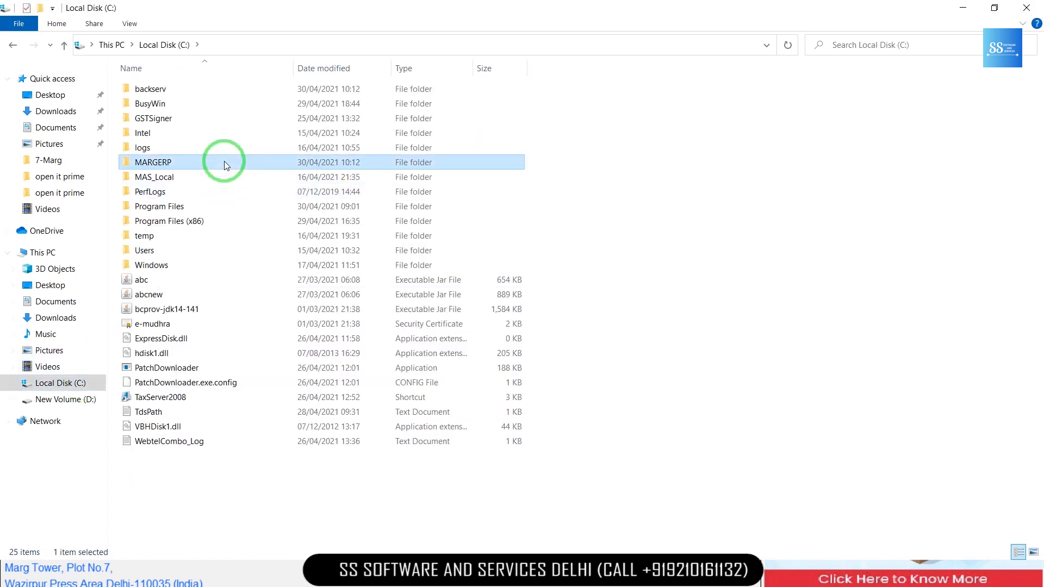
double_click(227, 166)
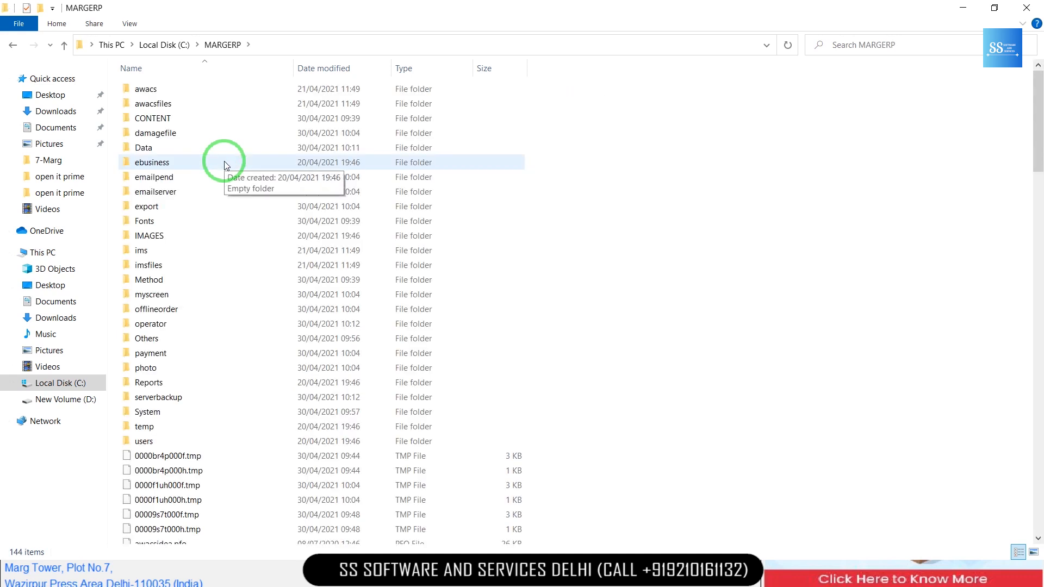
double_click(226, 153)
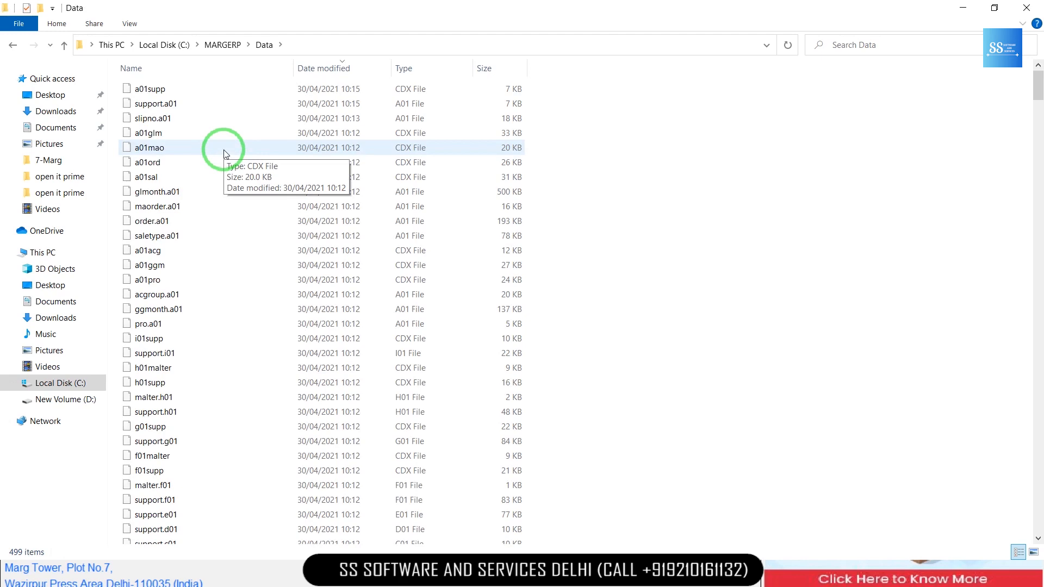
click(1026, 8)
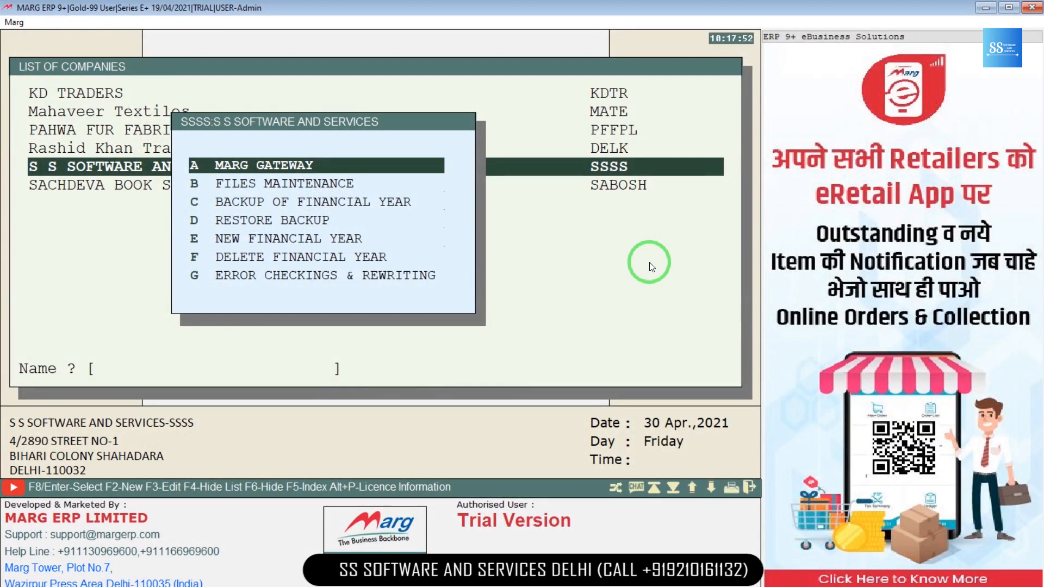
Step: Run Marg Gateway for the company and close the Business Type feedback form
key(alt+Tab)
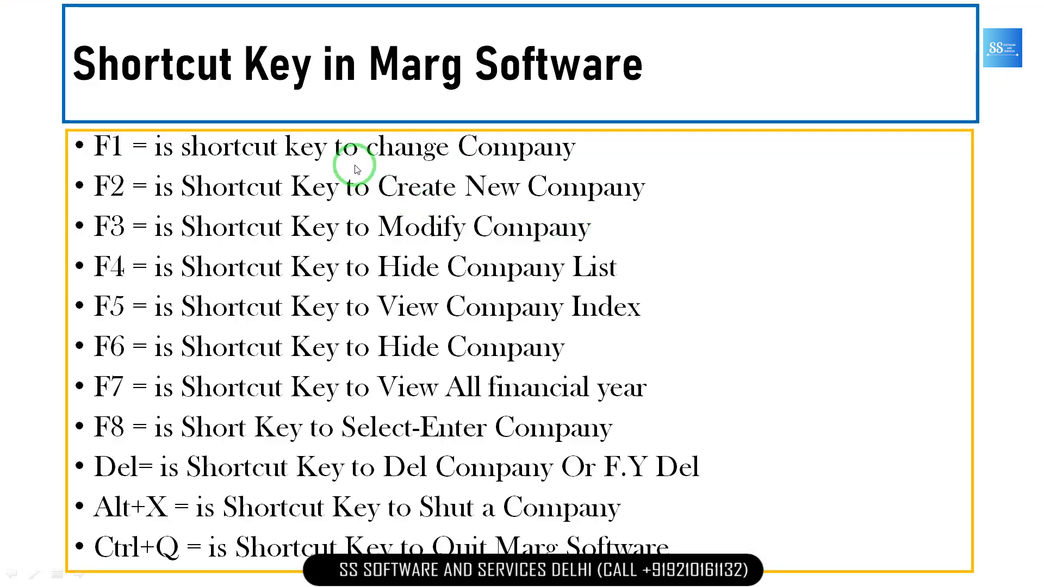
key(alt+Tab)
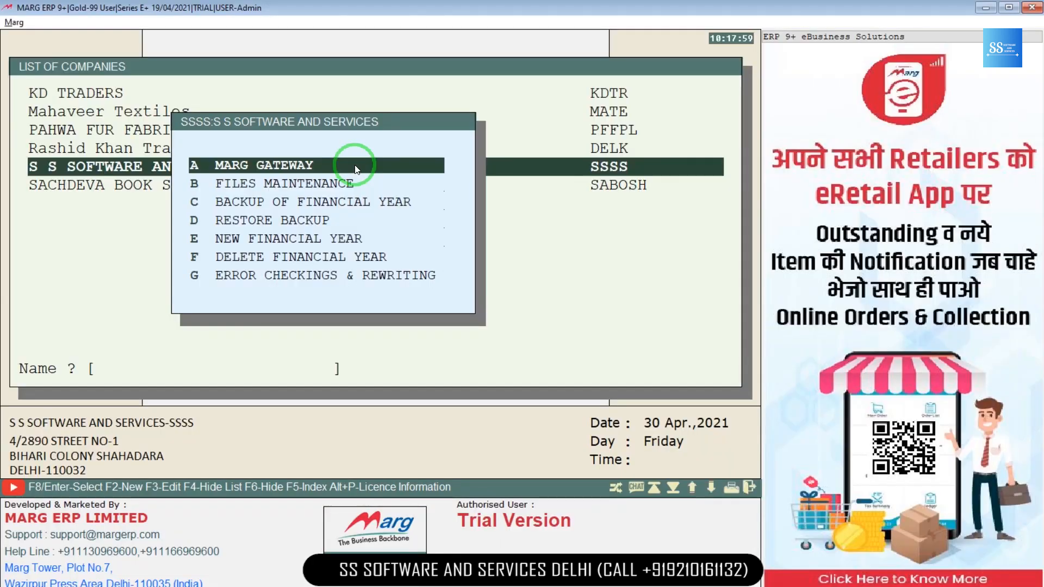
key(Return)
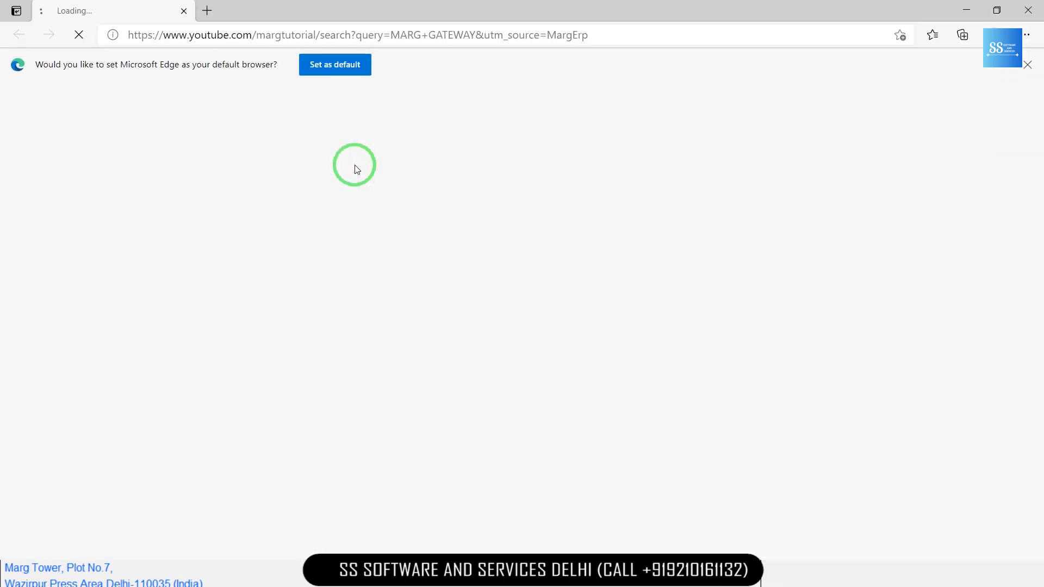
key(alt+Tab)
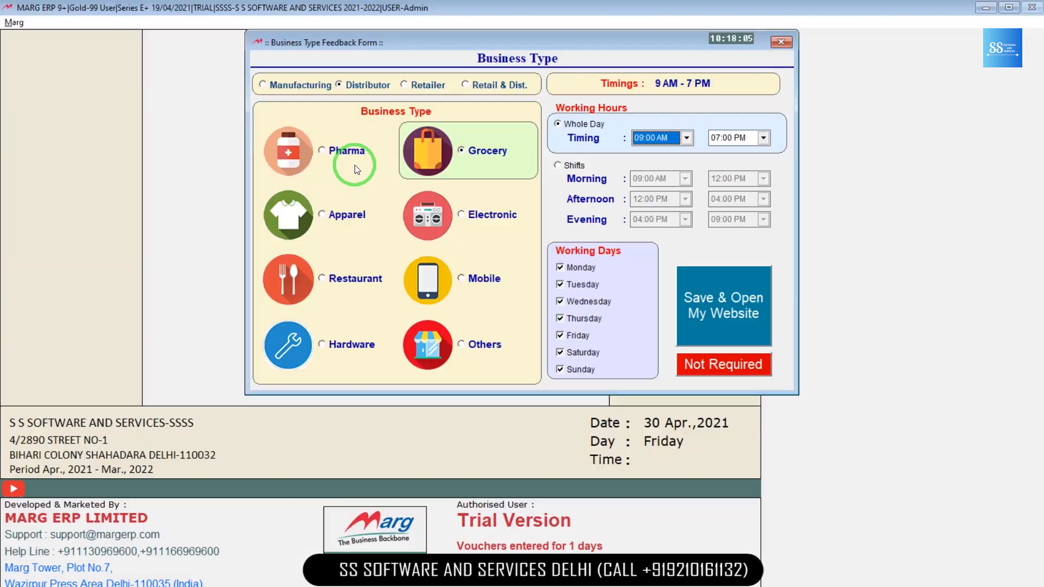
key(Escape)
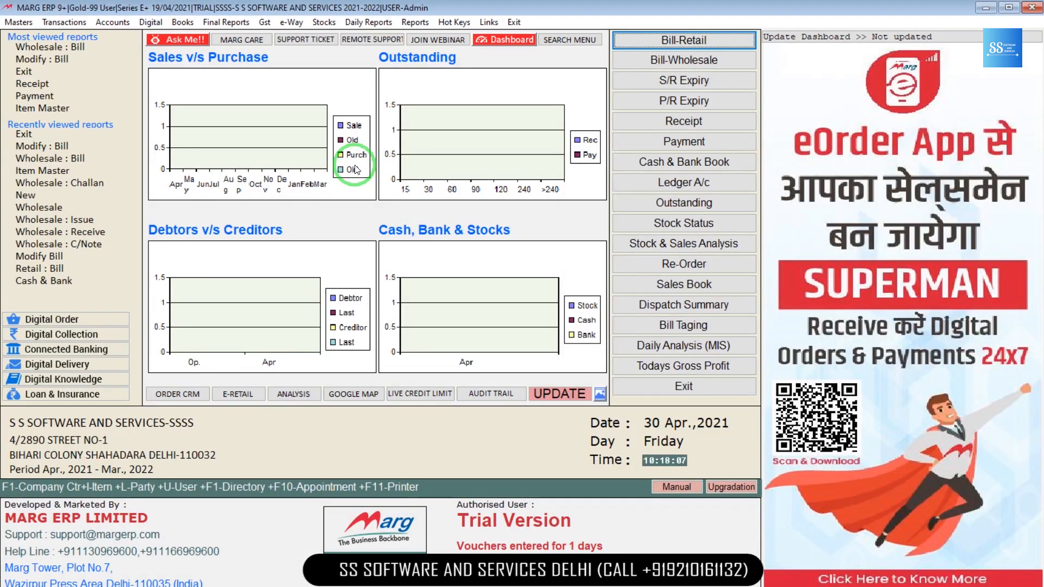
Step: Change company with F1 and reopen S S SOFTWARE AND SERVICES
key(F1)
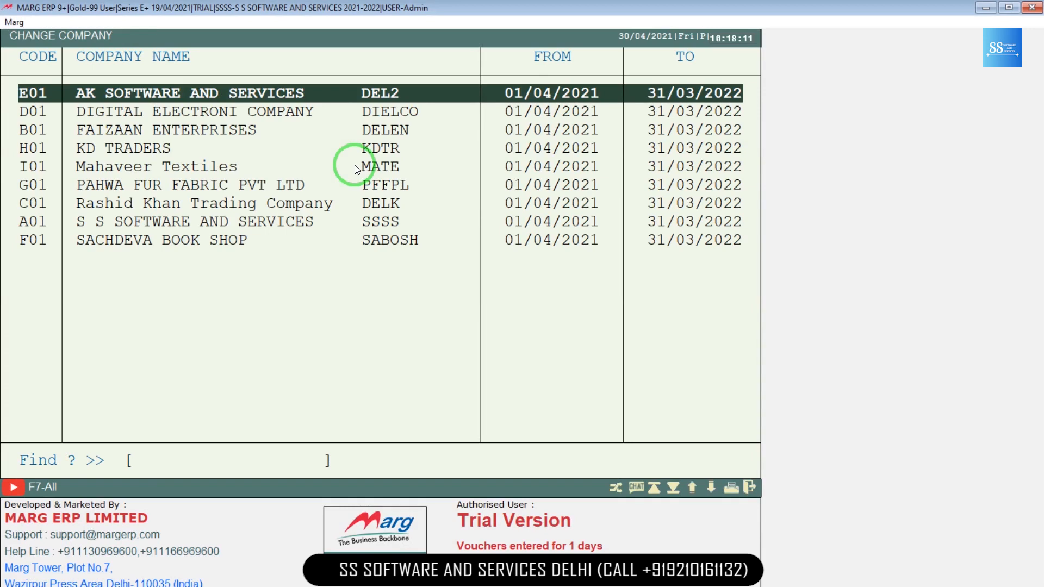
key(Escape)
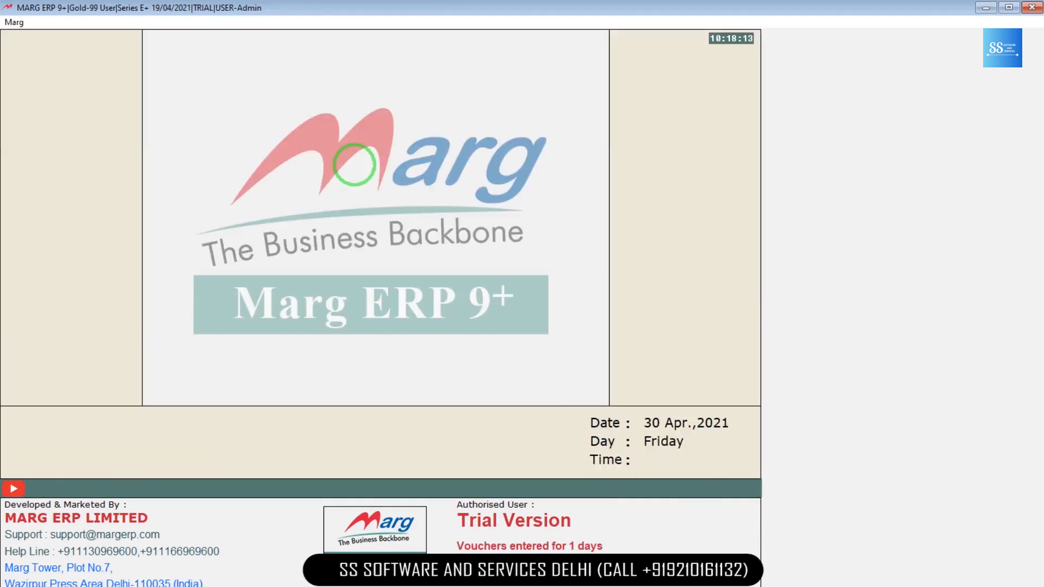
key(alt+Tab)
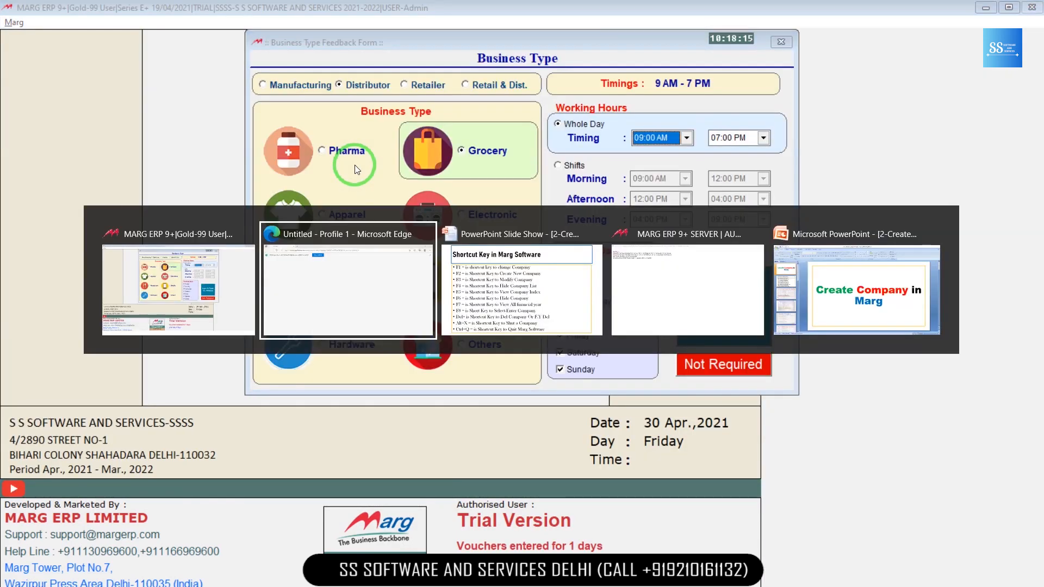
Step: View the Shortcut Key in Marg Software slide, then return to Marg ERP
key(alt+Tab)
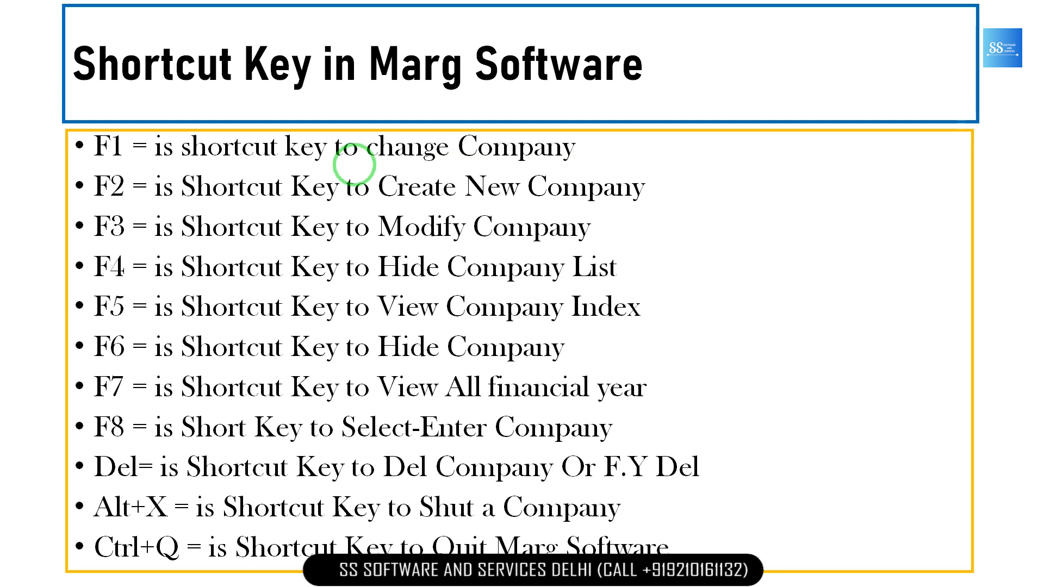
key(alt+Tab)
Step: Shut the company, set Hide From List to Yes for S S SOFTWARE AND SERVICES, and view hidden companies
key(Escape)
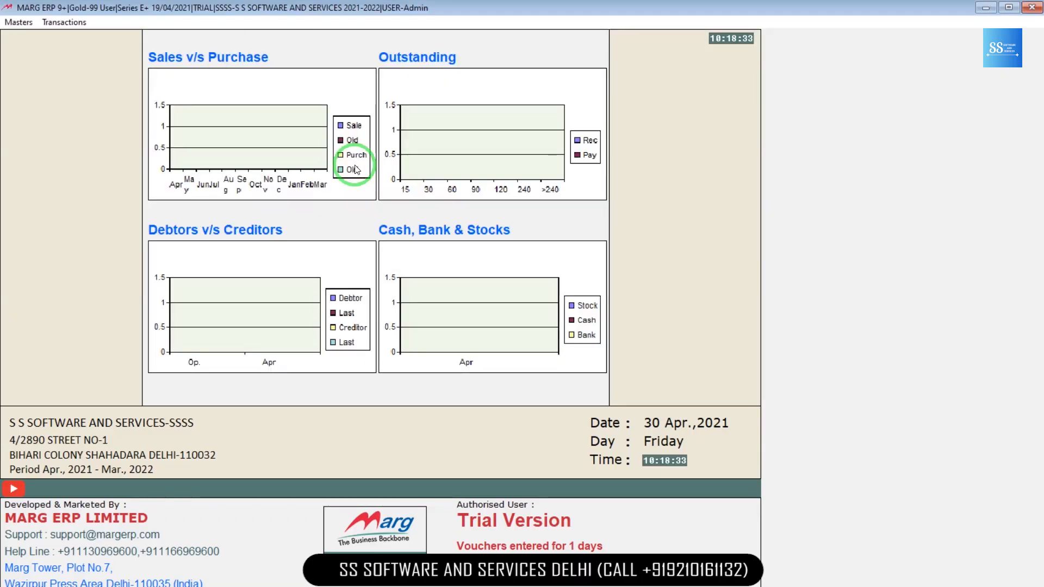
key(F1)
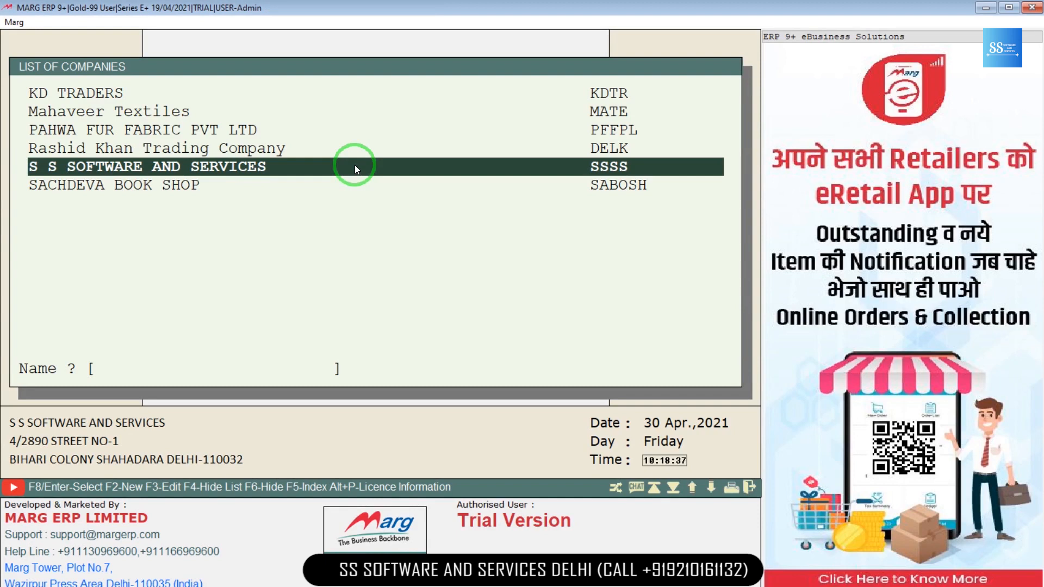
key(F6)
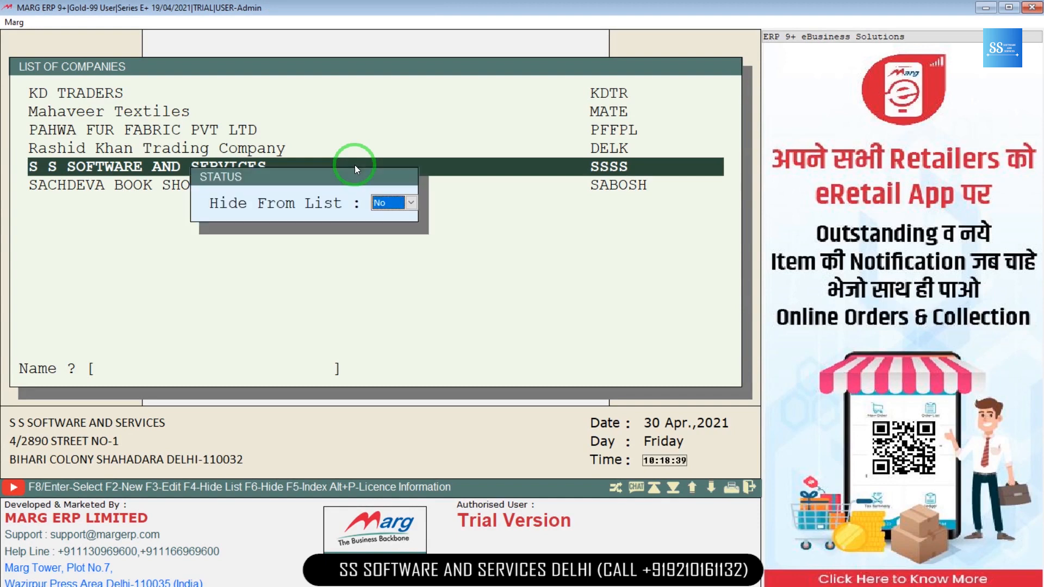
key(y)
key(Return)
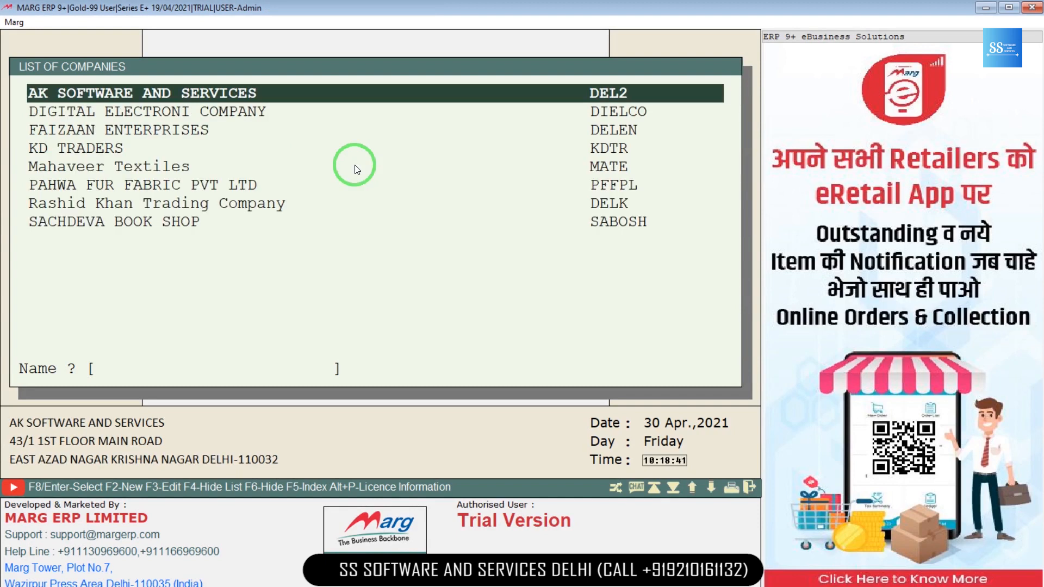
key(Down)
key(Down)
key(Down)
key(Down)
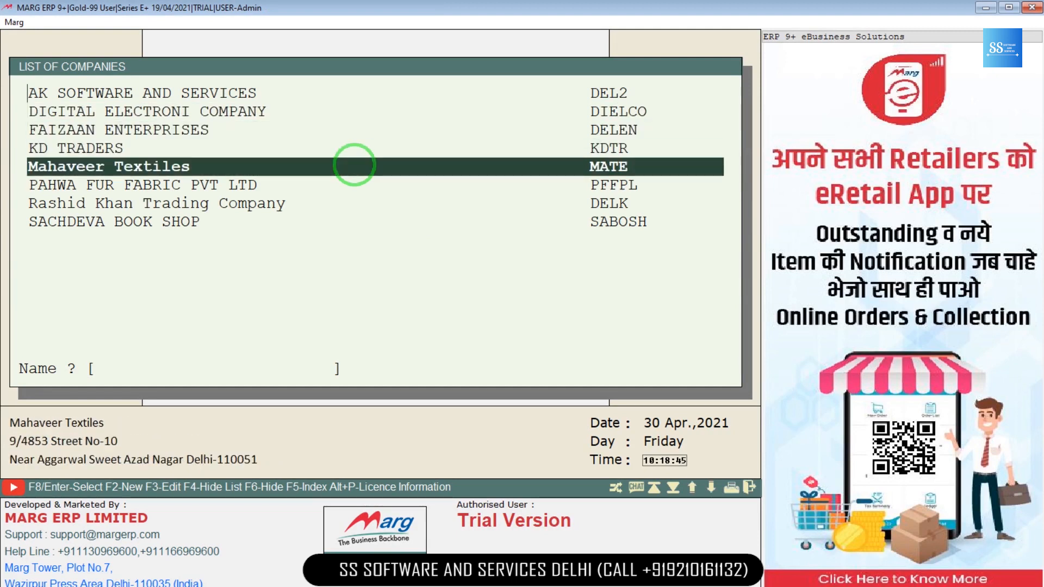
key(F4)
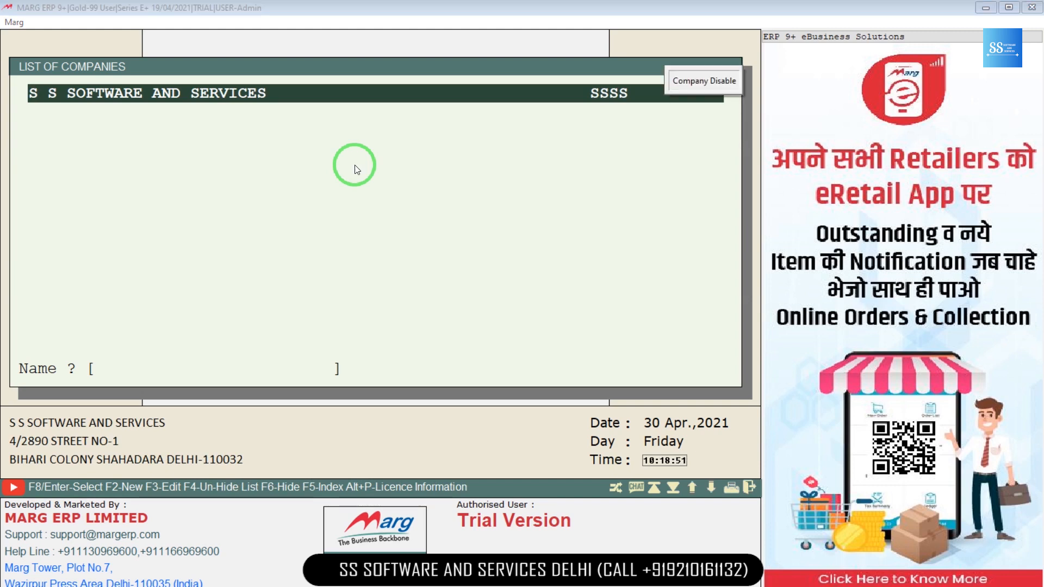
Step: Apply the hidden company's status, then quit Marg ERP back to the shortcut-key slide
key(F6)
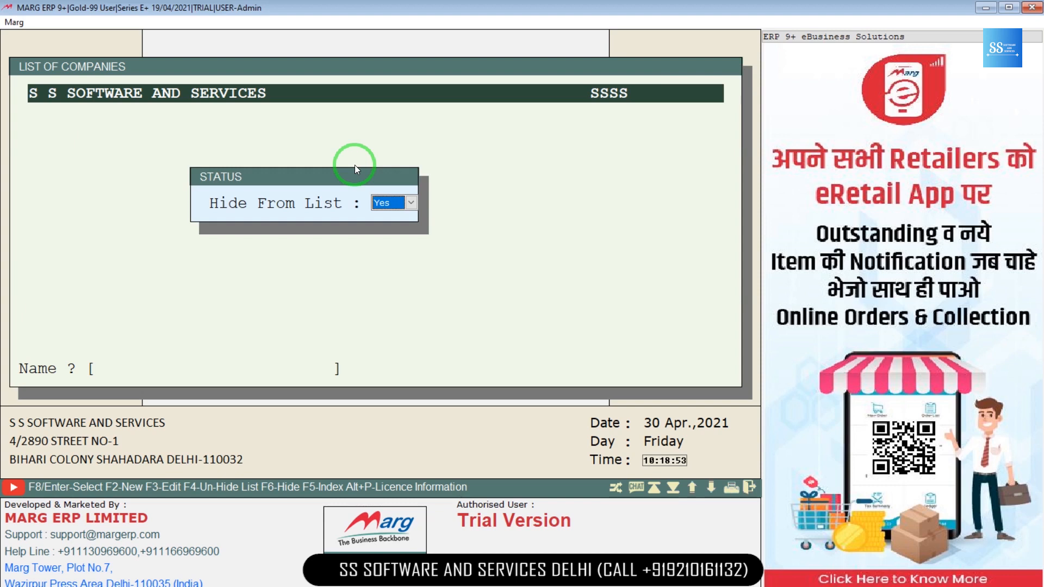
key(Return)
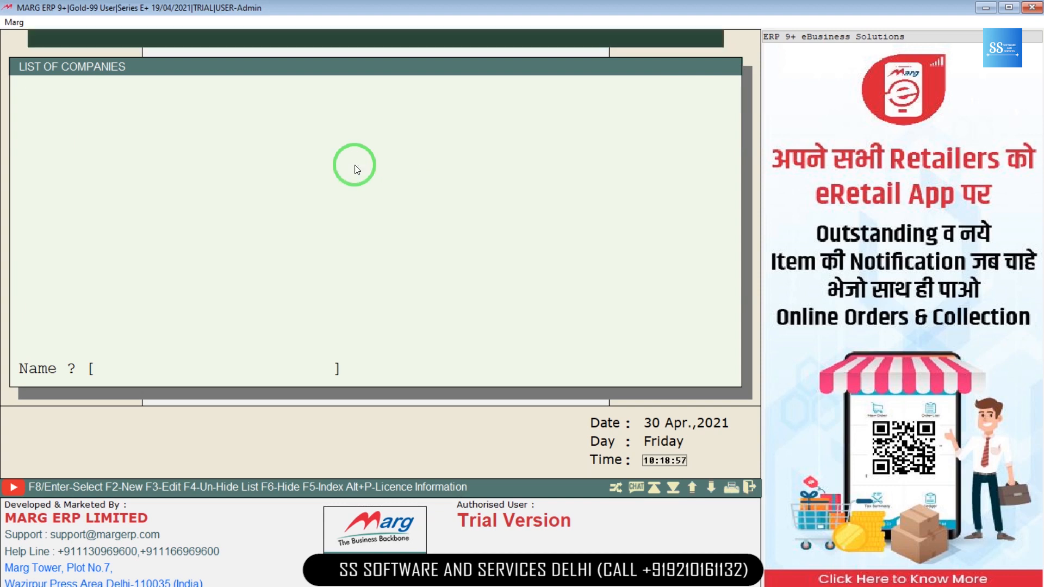
key(Escape)
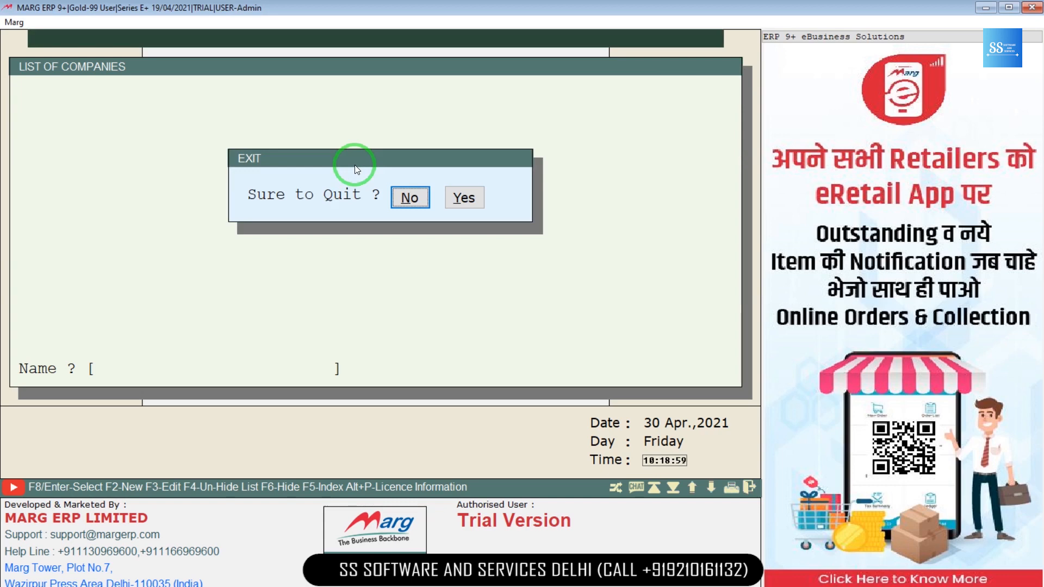
key(Right)
key(Return)
key(Escape)
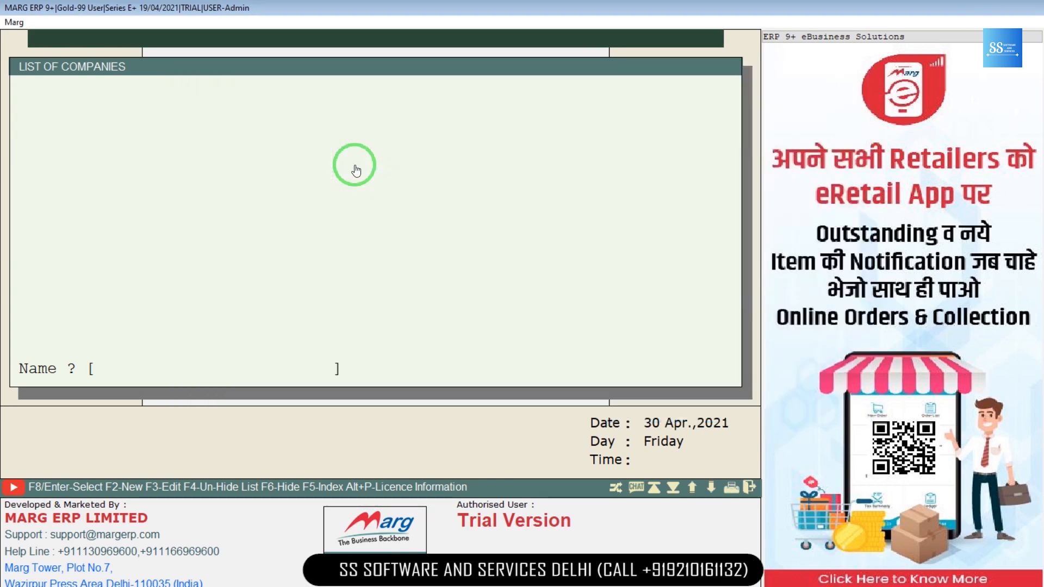
key(alt+Tab)
key(alt+Tab)
key(alt+Tab)
key(alt+Tab)
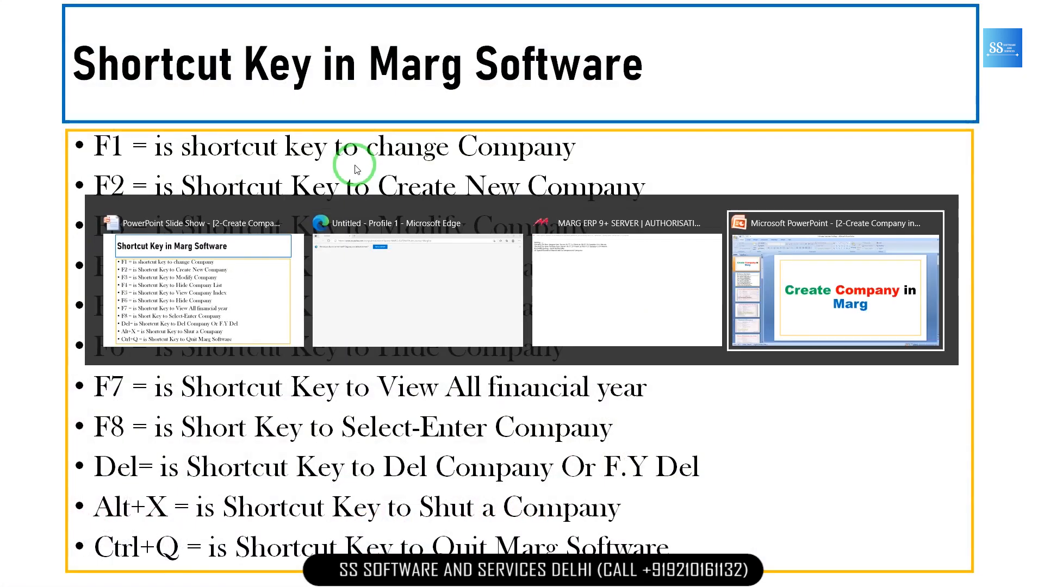